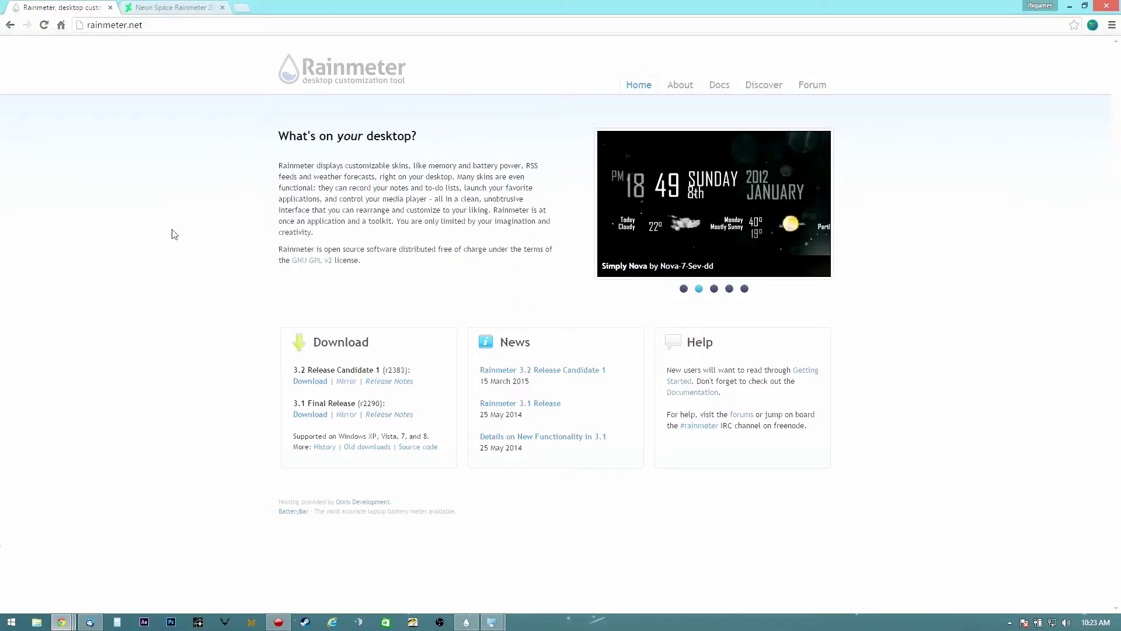
Switch to the Neon Space Rainmeter 2014 DeviantArt tab and select its page address.
left_click(257, 25)
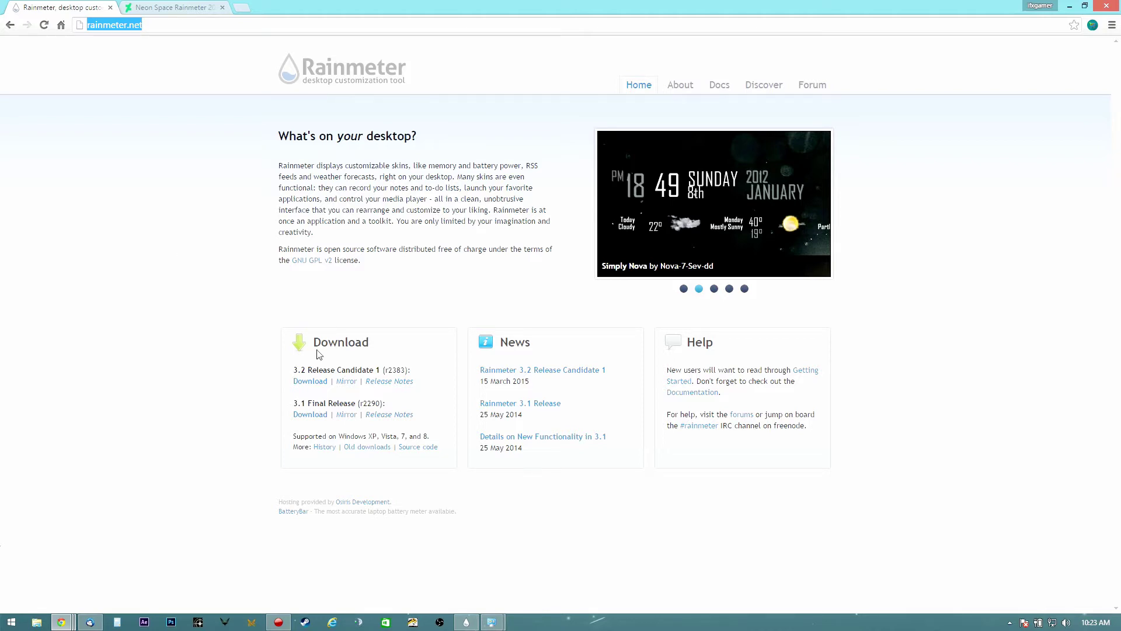
left_click(159, 6)
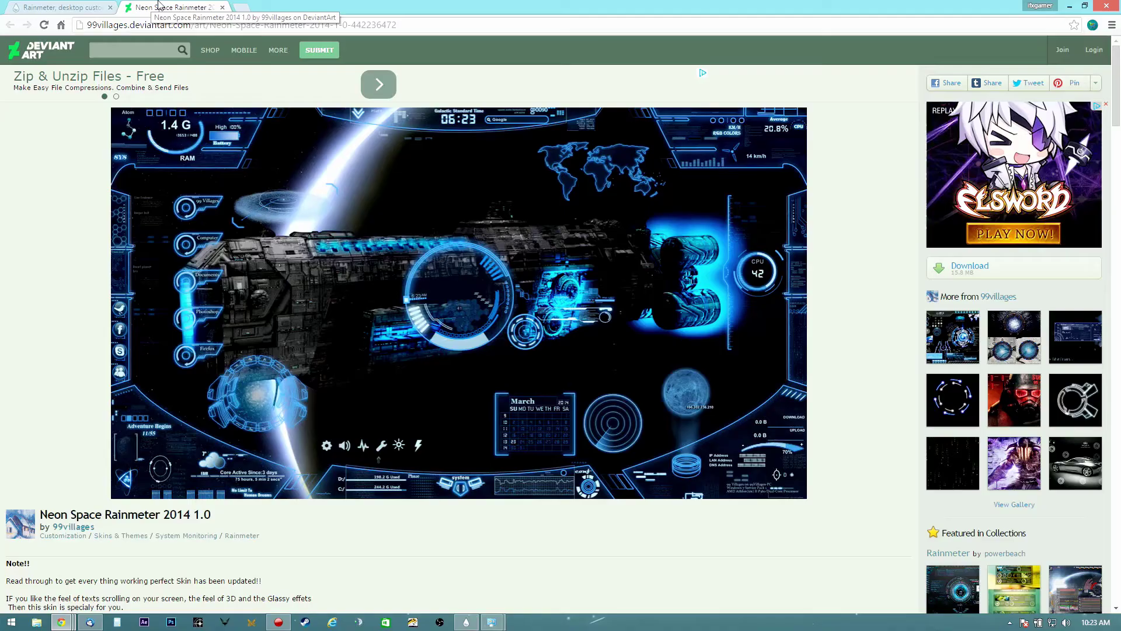
left_click_drag(435, 25, 21, 34)
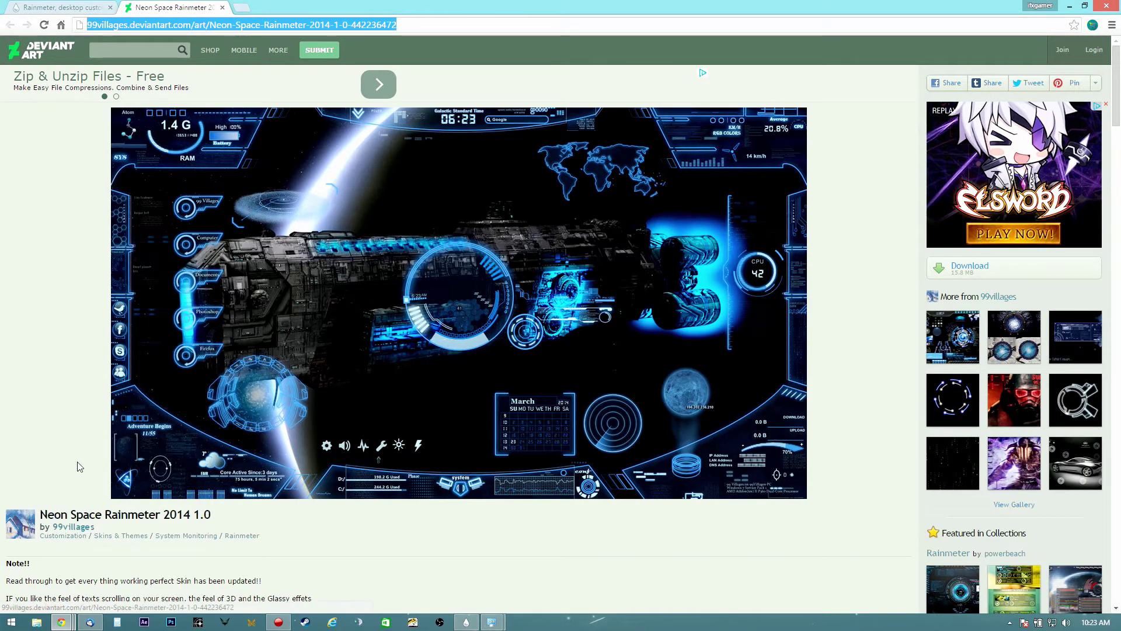
scroll(438, 455, "down", 2)
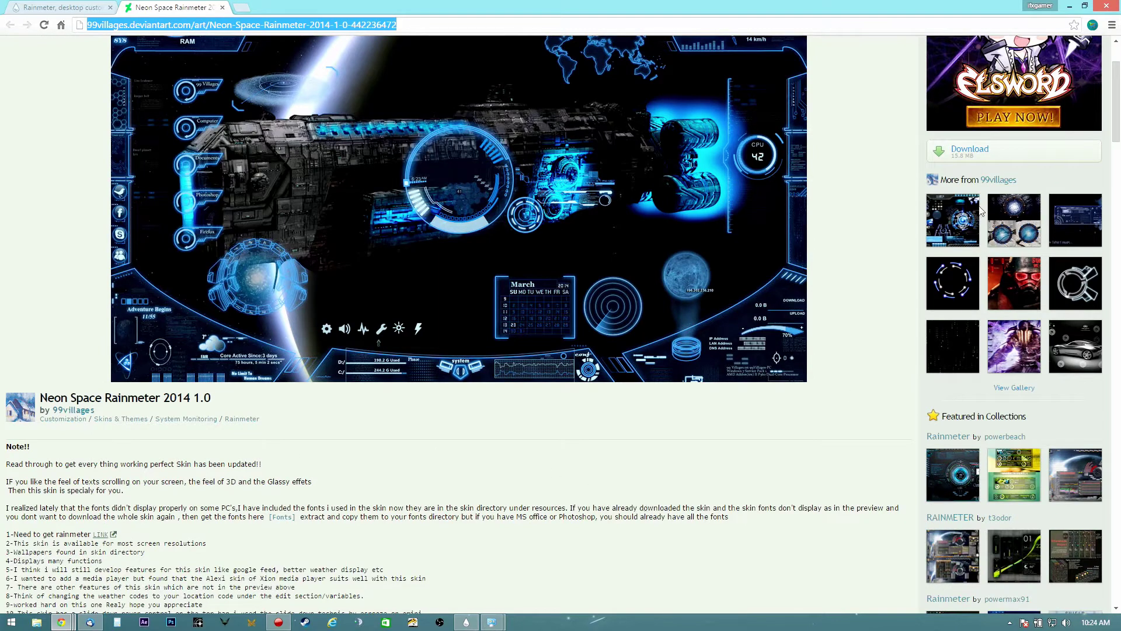
scroll(982, 210, "up", 2)
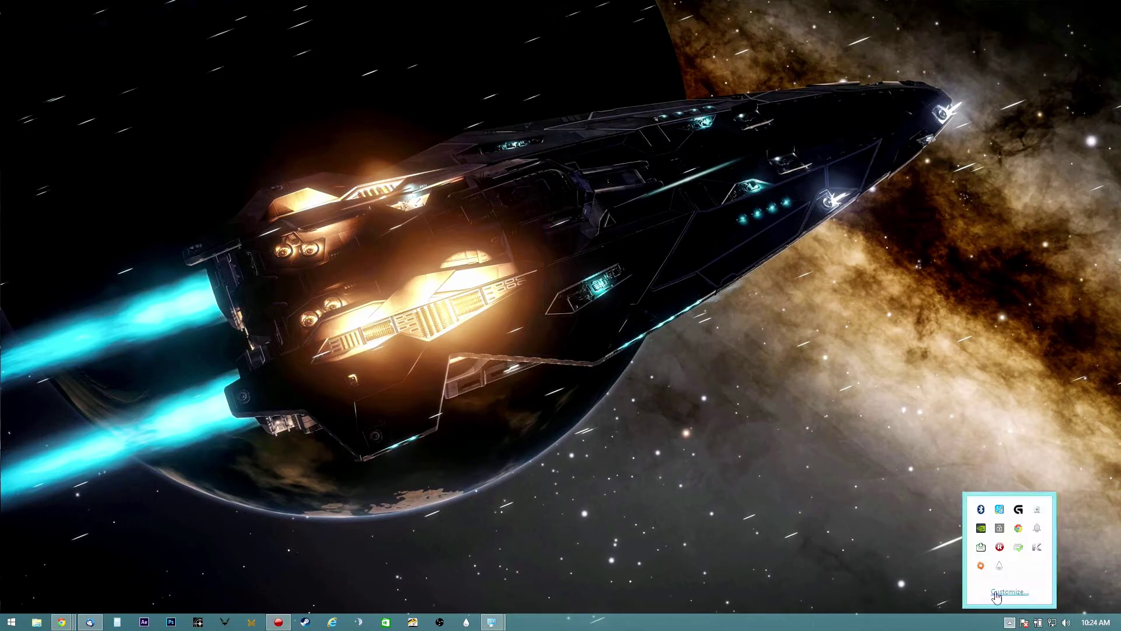
From the Rainmeter manager, load Neon Space's Large Bottom.ini and position it at the screen bottom.
right_click(1000, 571)
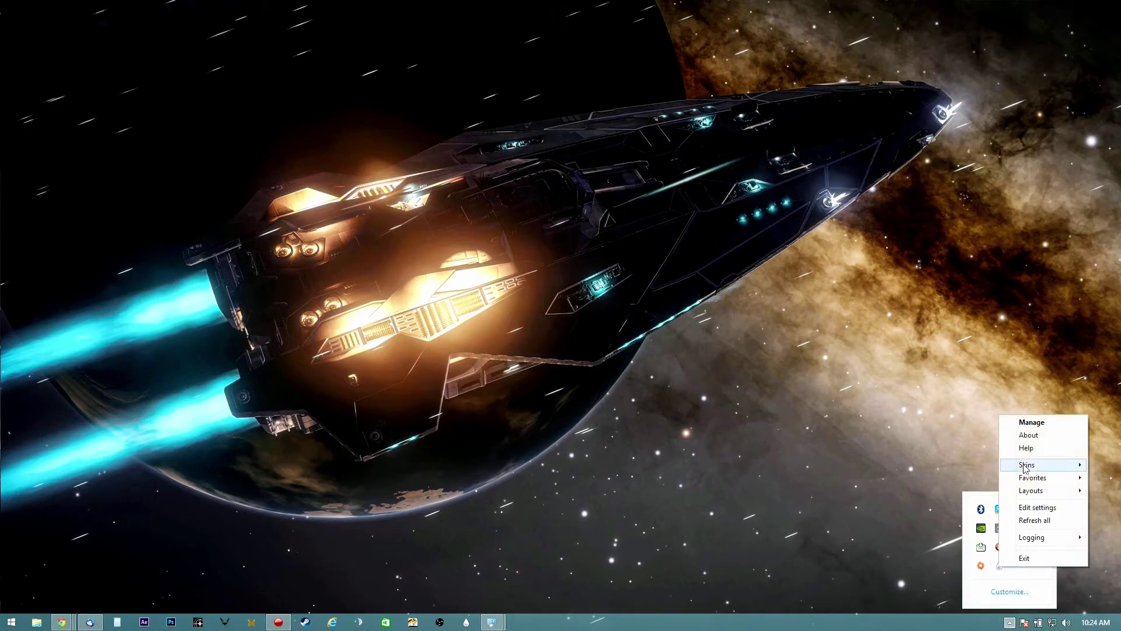
left_click(1032, 423)
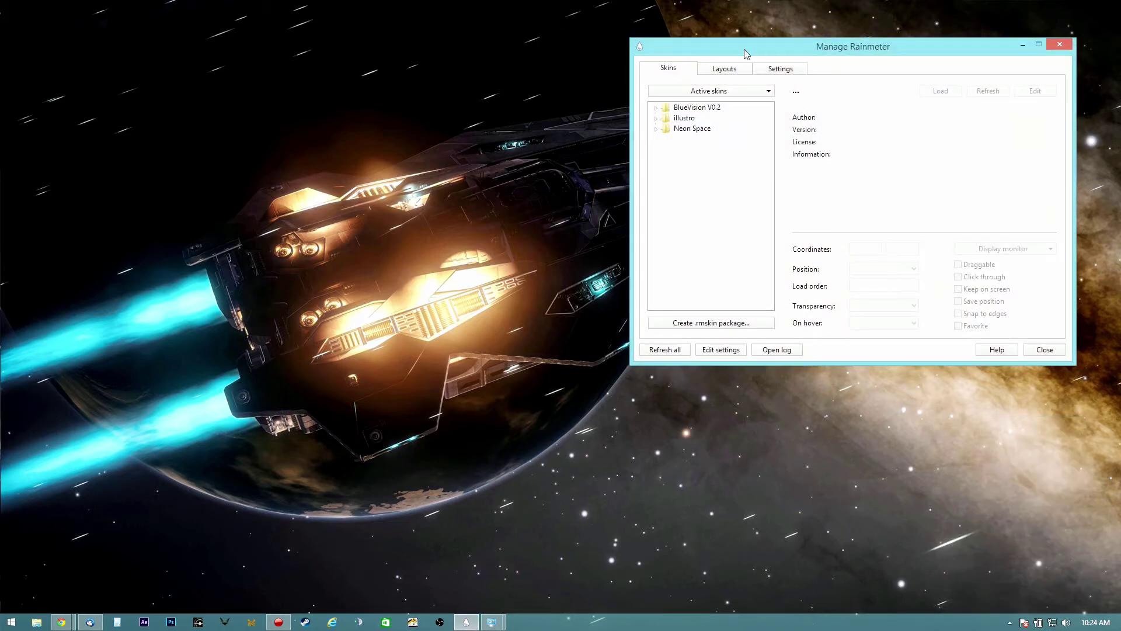
left_click_drag(745, 50, 636, 46)
left_click(548, 128)
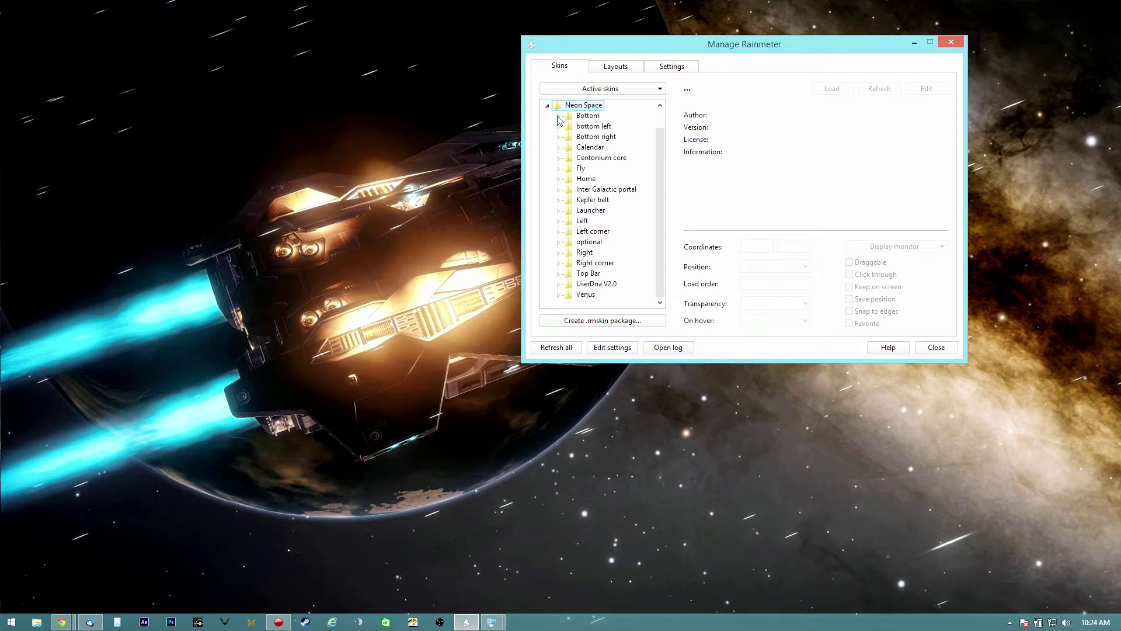
left_click(559, 116)
left_click(597, 128)
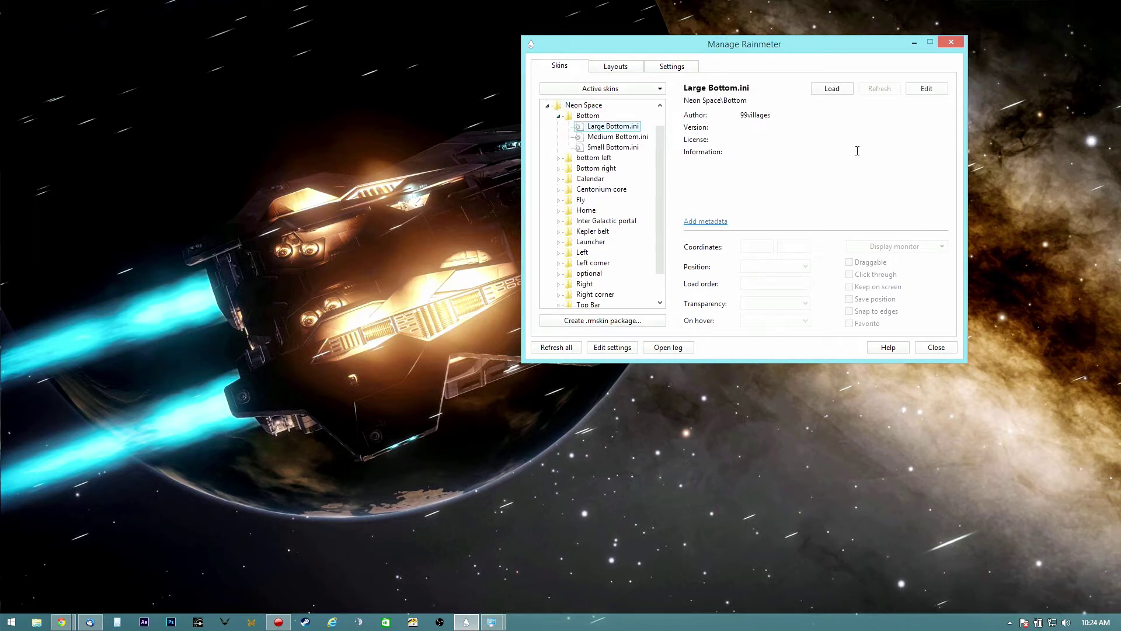
left_click(832, 89)
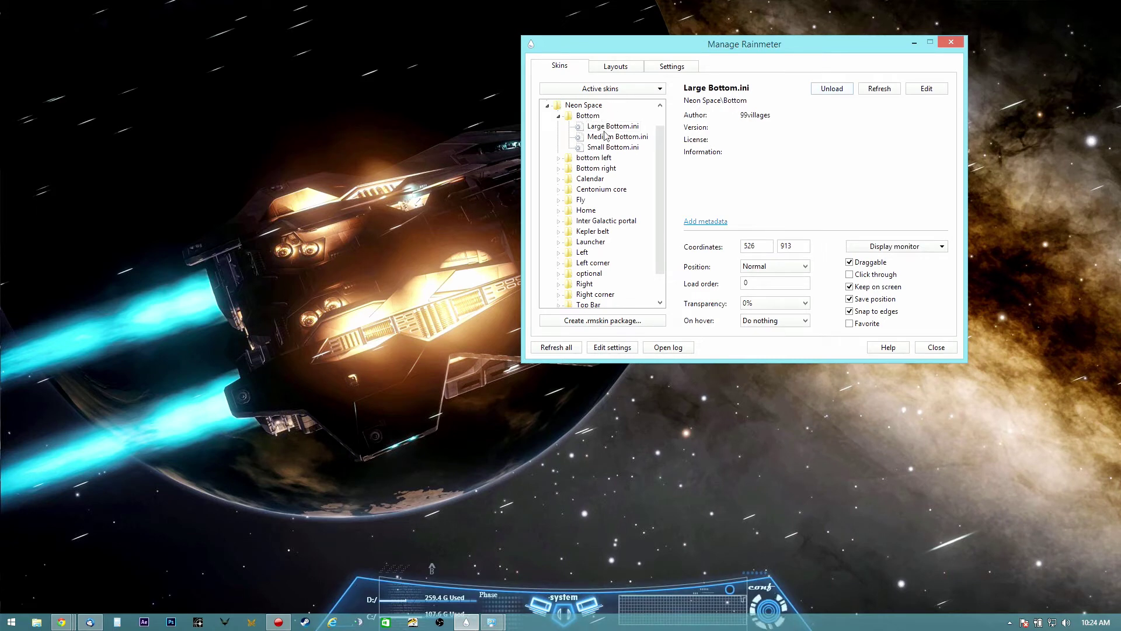
mouse_move(347, 600)
left_mouse_down()
mouse_move(349, 417)
mouse_move(340, 590)
mouse_move(339, 580)
left_mouse_up()
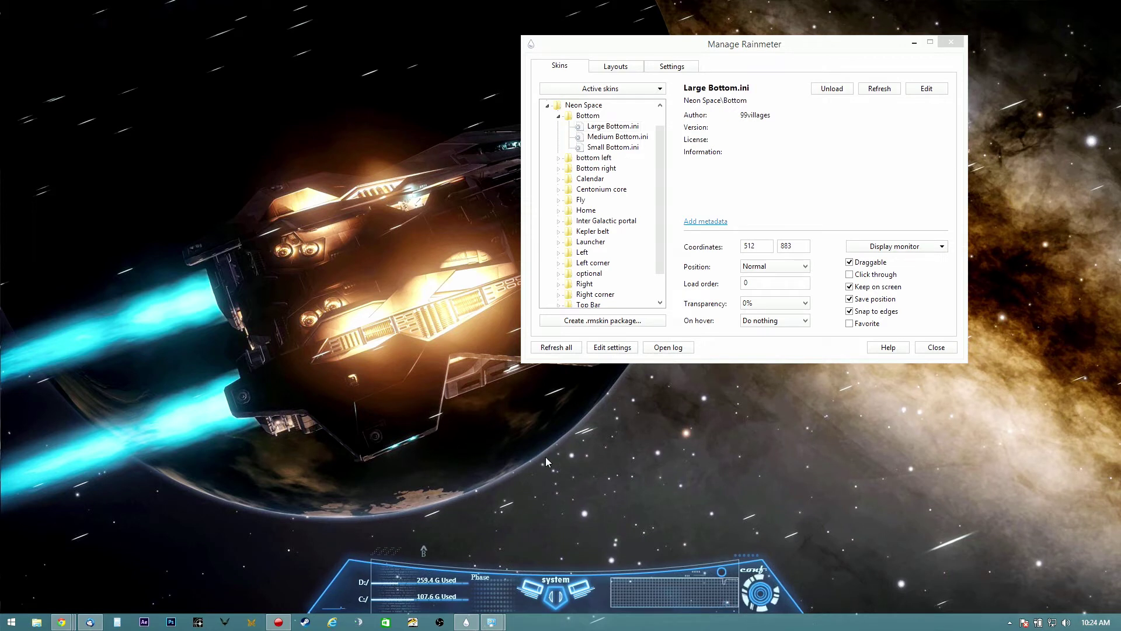
Try the Medium and Small Bottom HUDs, then reload Large Bottom.ini.
left_click(561, 158)
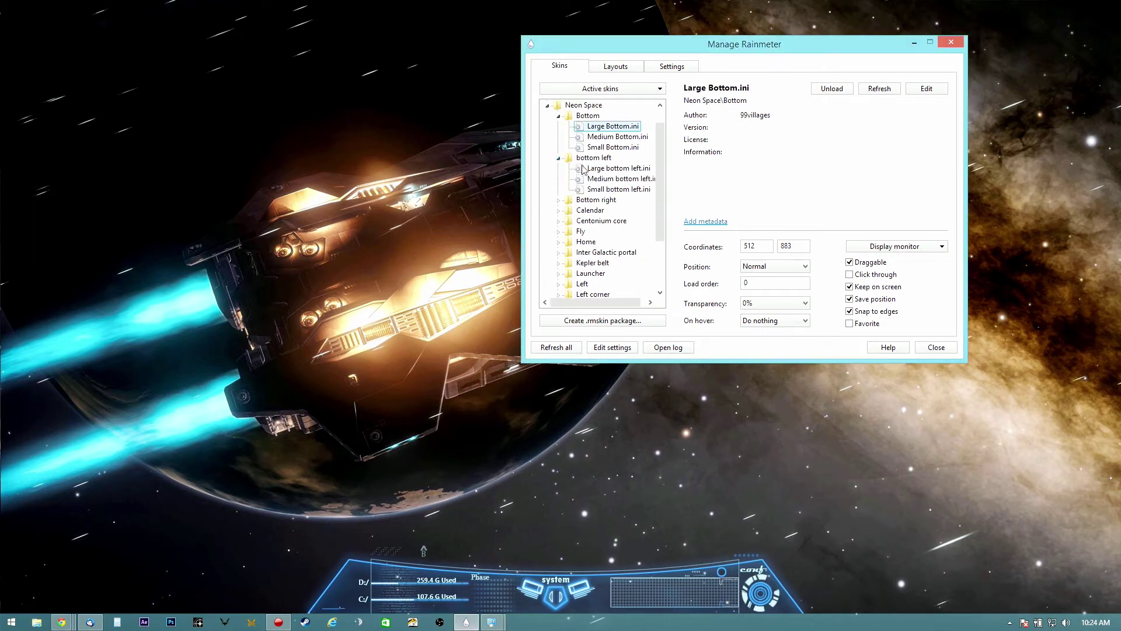
left_click(610, 138)
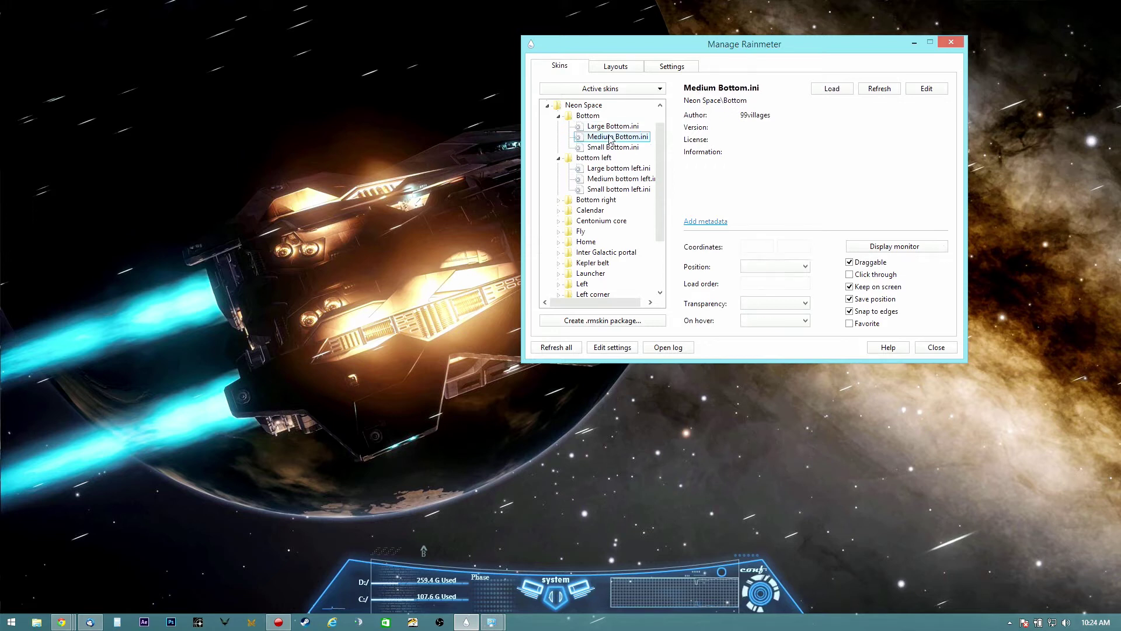
left_click(832, 89)
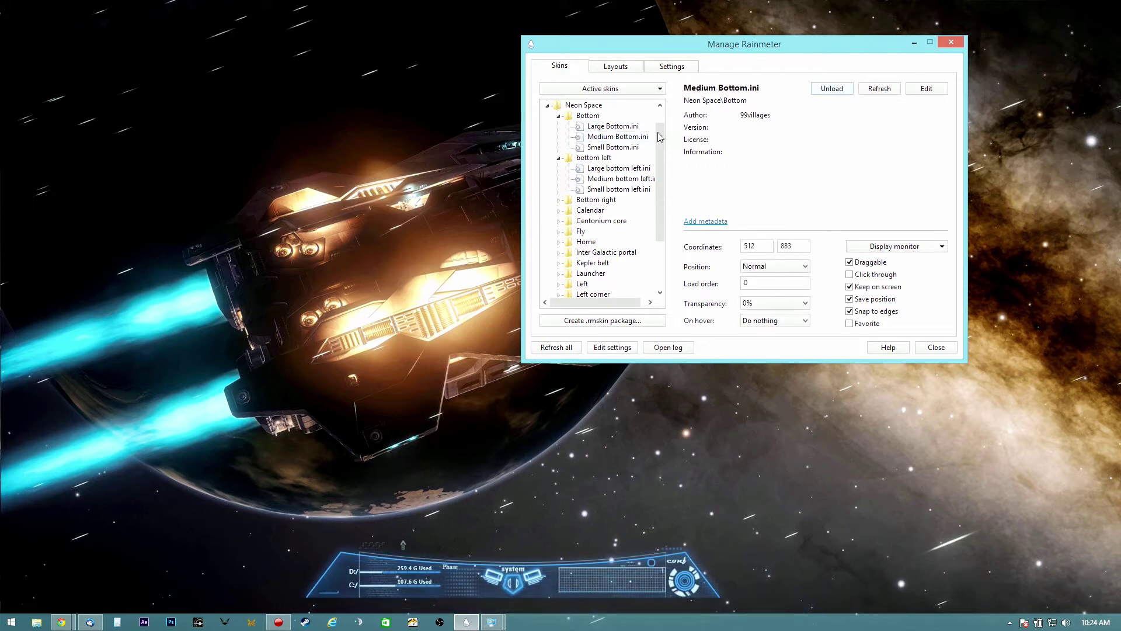
left_click(612, 147)
left_click(832, 88)
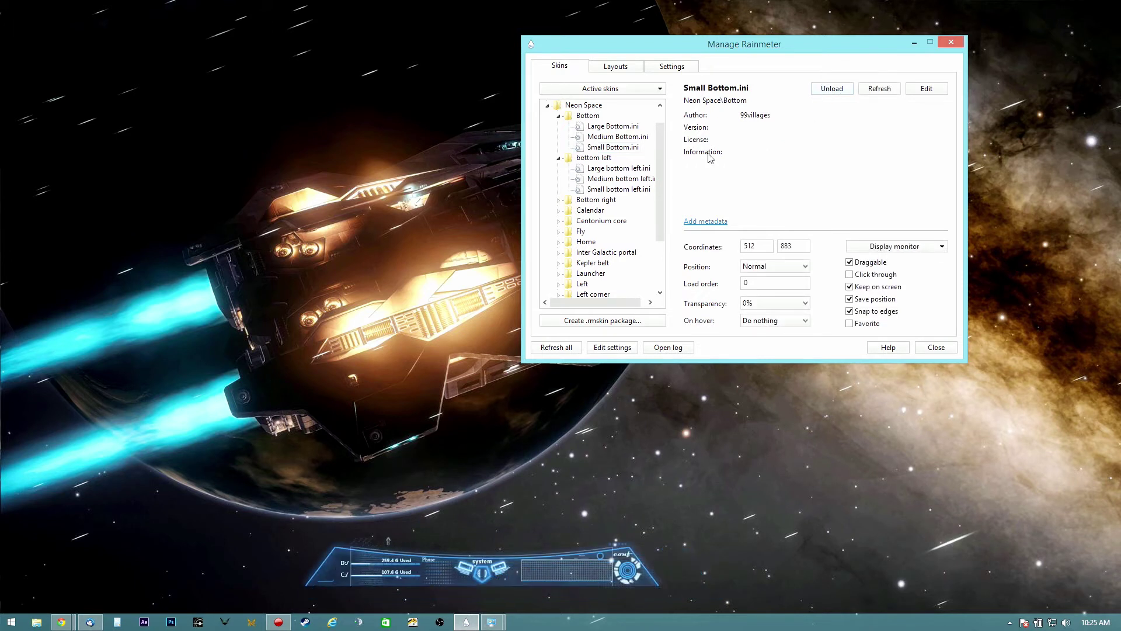
left_click(618, 127)
left_click(832, 89)
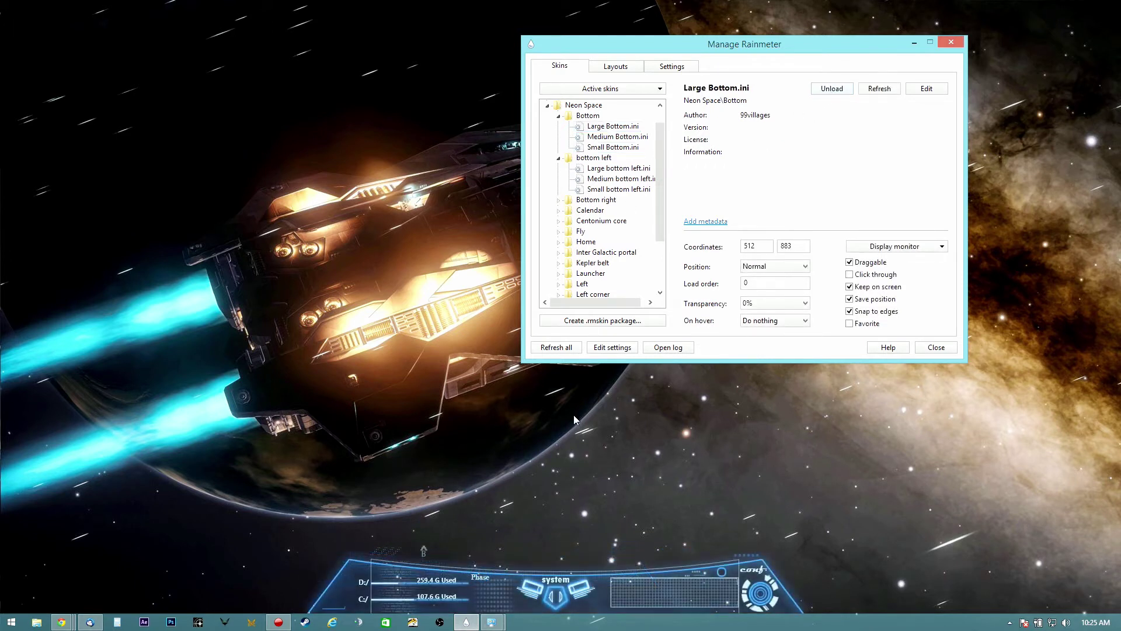
Load the Large bottom left.ini and Large bottom right.ini HUD skins.
left_click(618, 168)
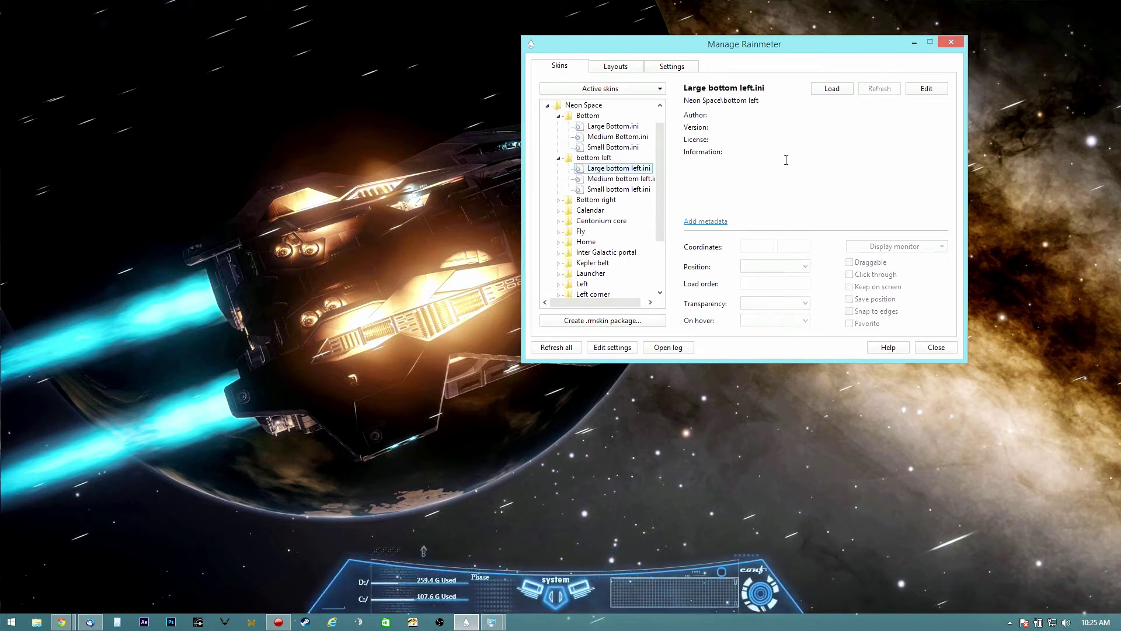
left_click(832, 89)
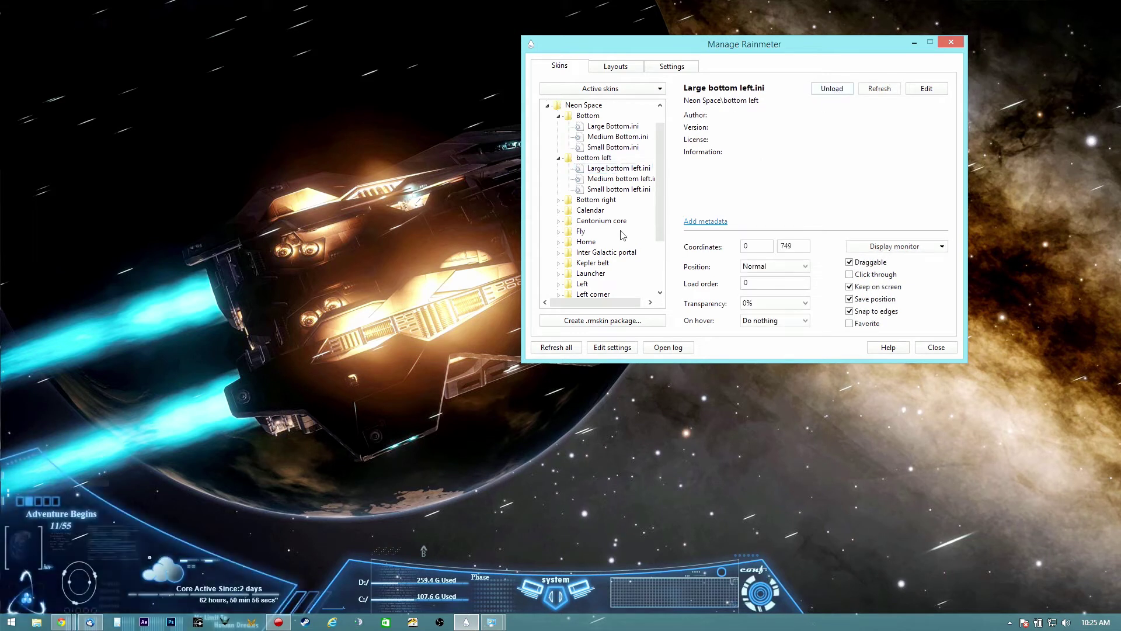
left_click(558, 200)
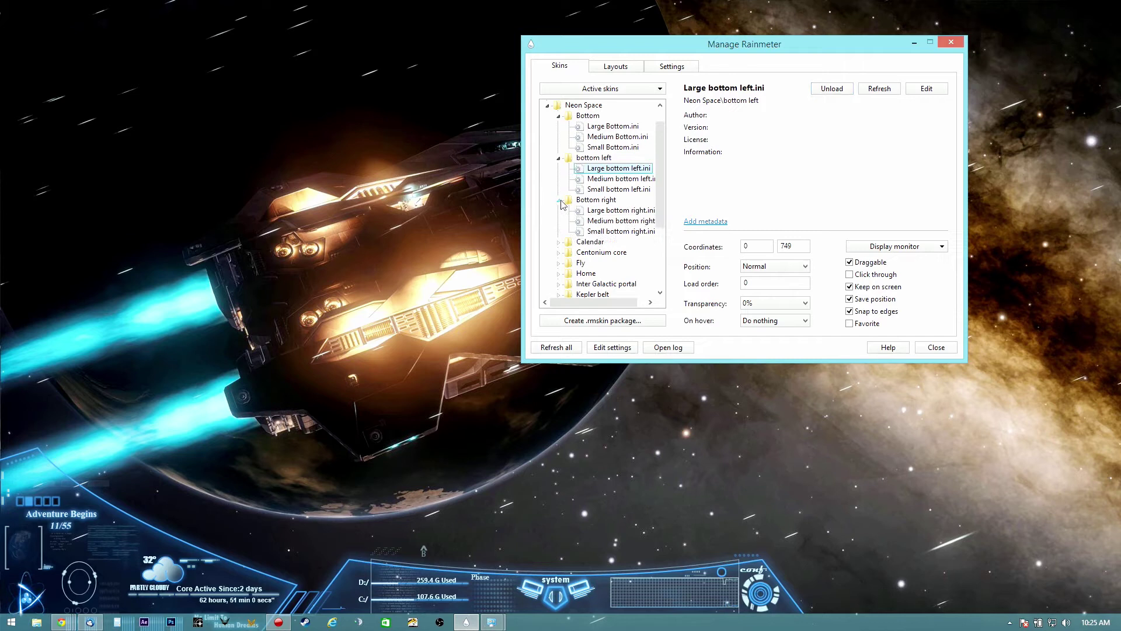
double_click(621, 210)
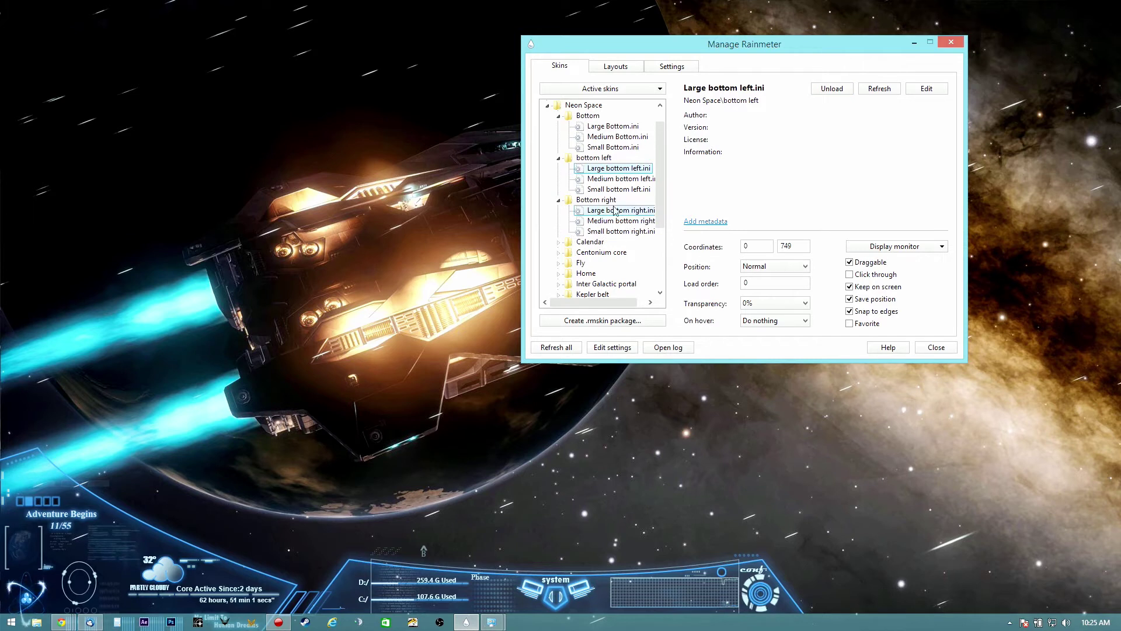
Load the Calendar.ini and Centonium core.ini skins onto the desktop.
left_click(558, 241)
left_click(606, 253)
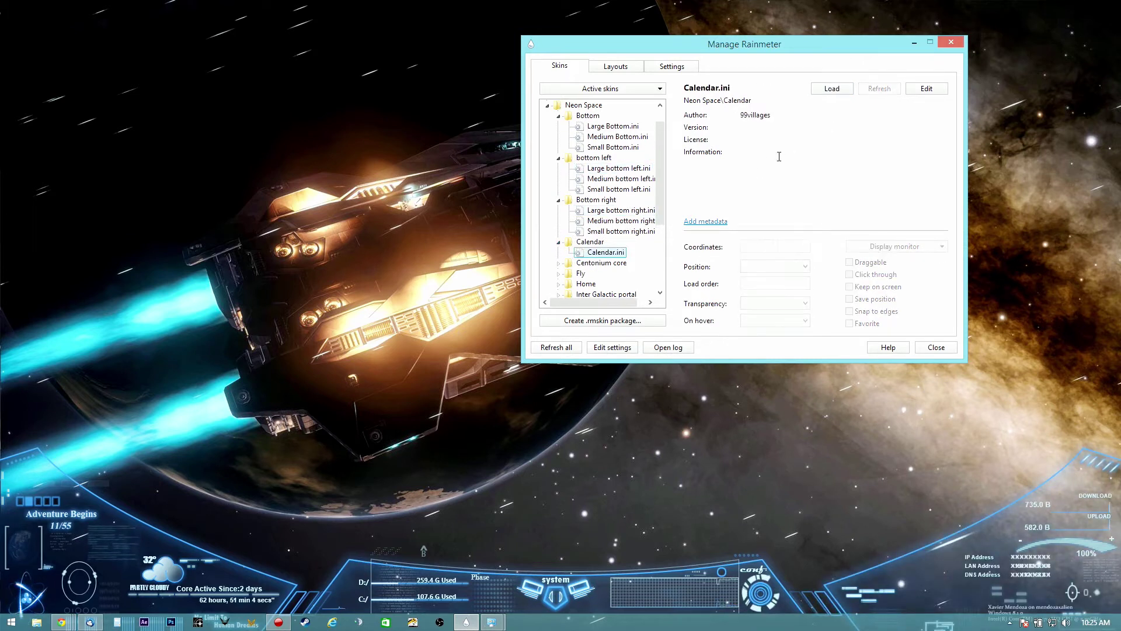
left_click(831, 89)
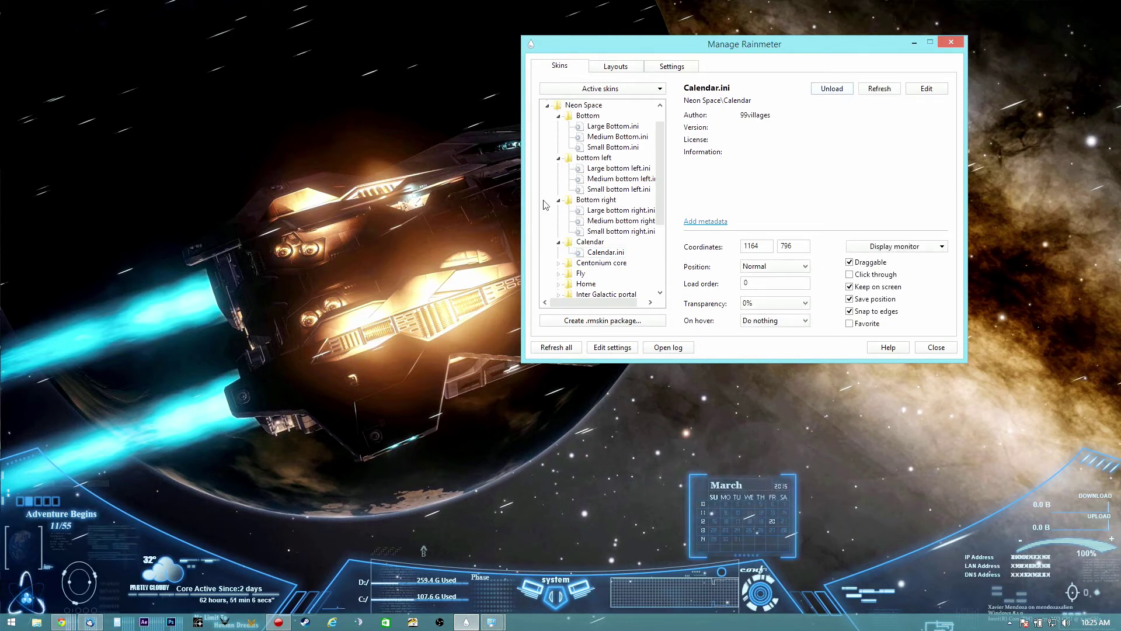
left_click(560, 263)
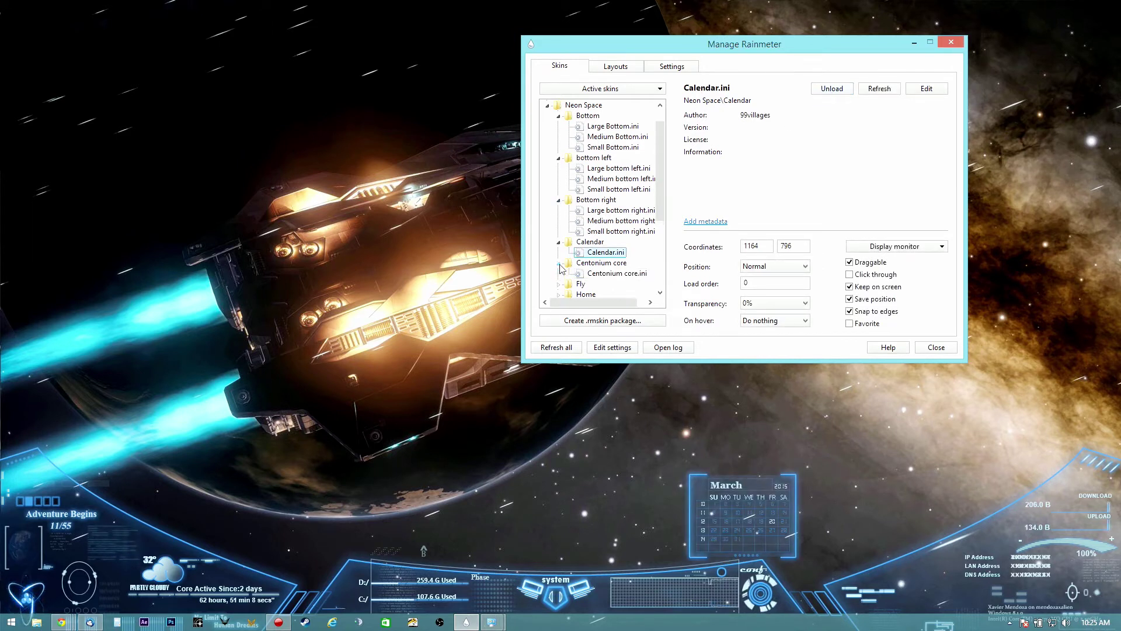
left_click(597, 274)
left_click(835, 91)
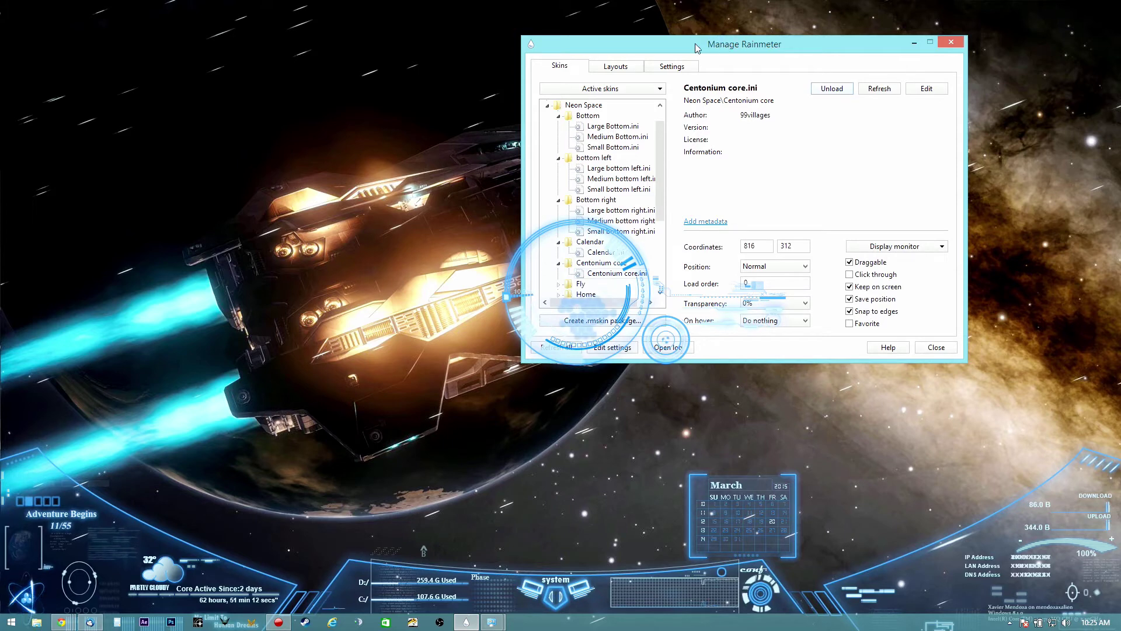
Load the FLY skin and the Home map Small world-map skin.
left_click_drag(670, 48, 785, 38)
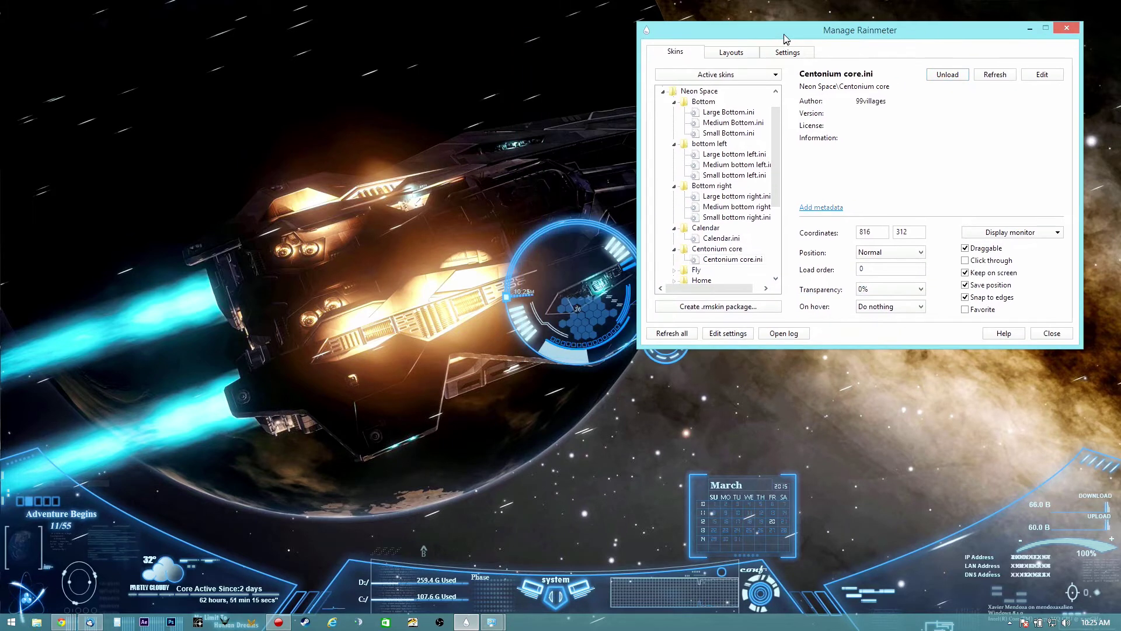
left_click(675, 271)
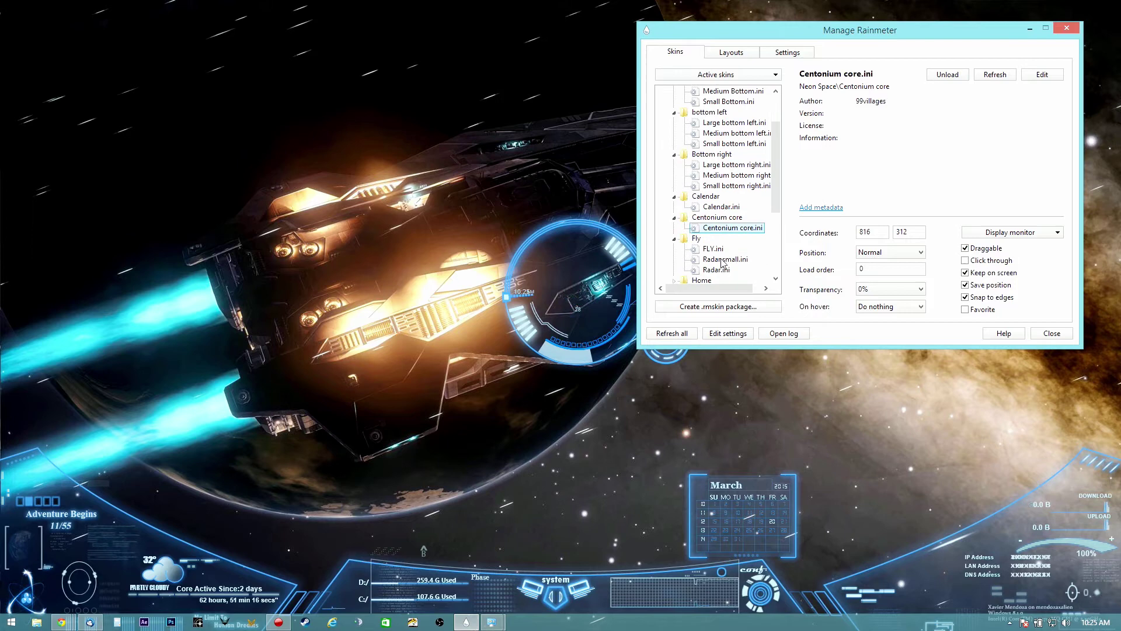
left_click(713, 249)
left_click(947, 76)
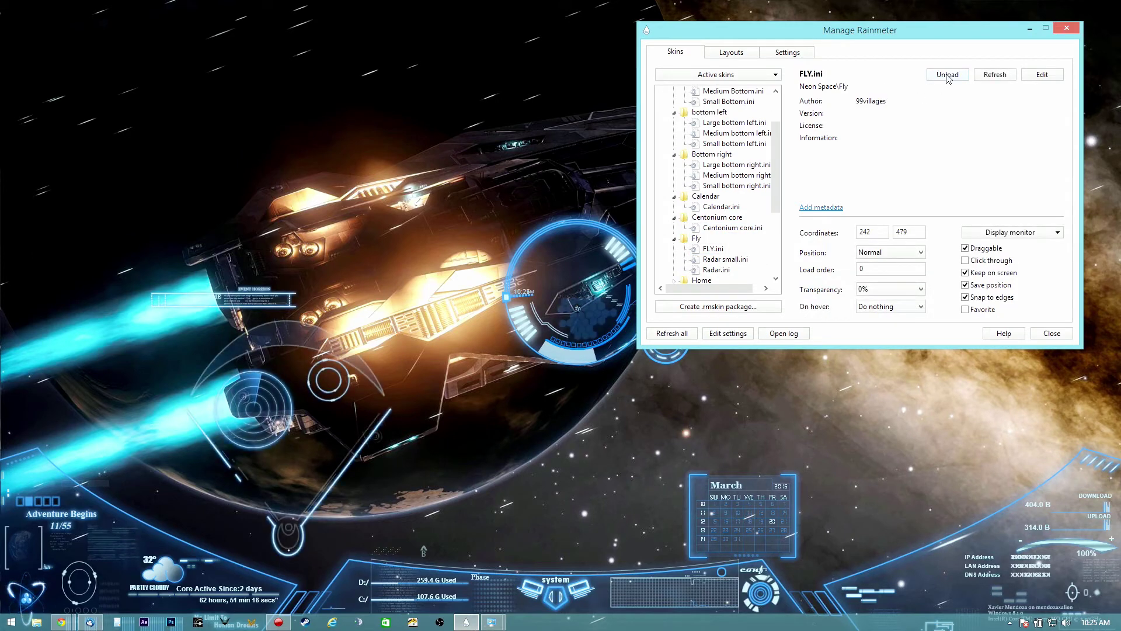
left_click_drag(776, 206, 775, 241)
left_click(675, 207)
left_click(752, 217)
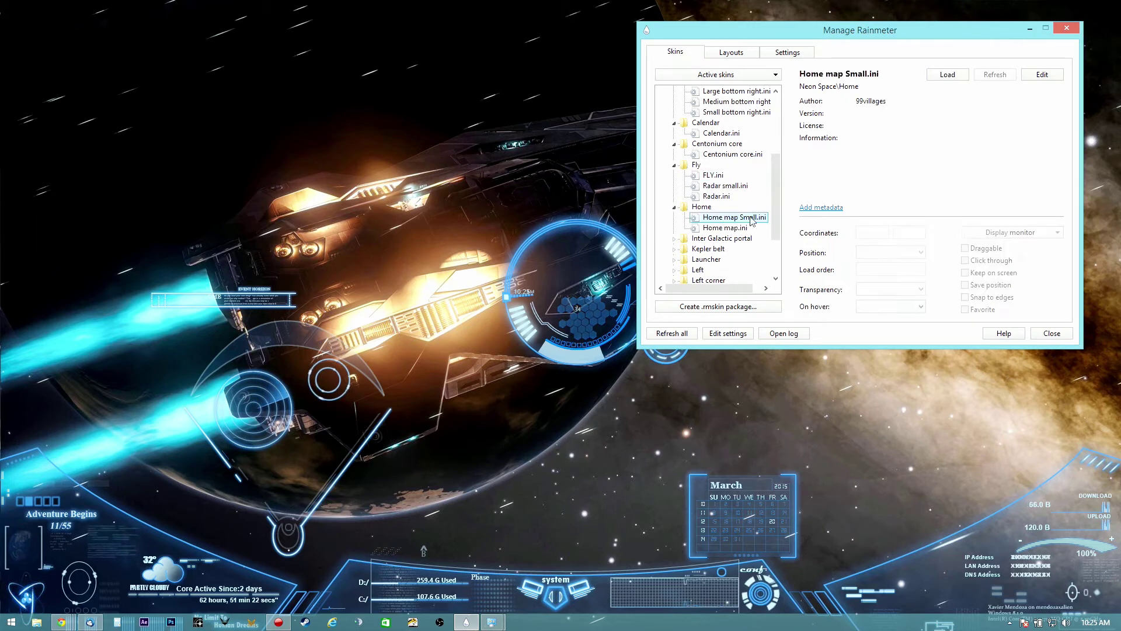
left_click(946, 76)
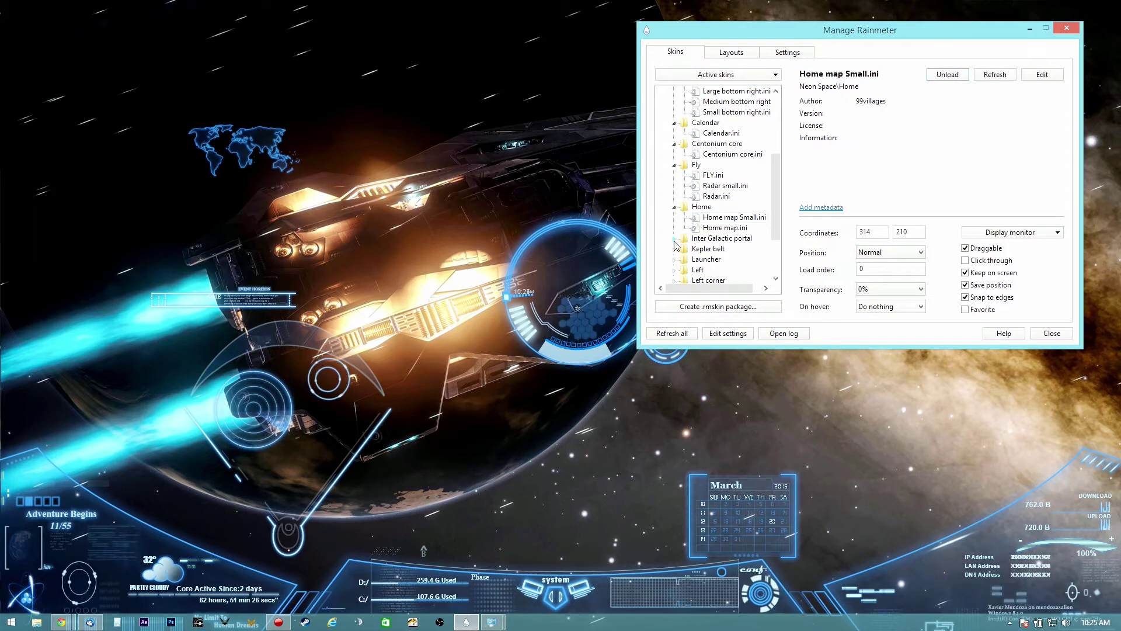
Load InterGalactic Portal 2 and Kuiper belt Large, placing them across the upper desktop.
left_click(675, 239)
left_click(735, 249)
left_click(946, 76)
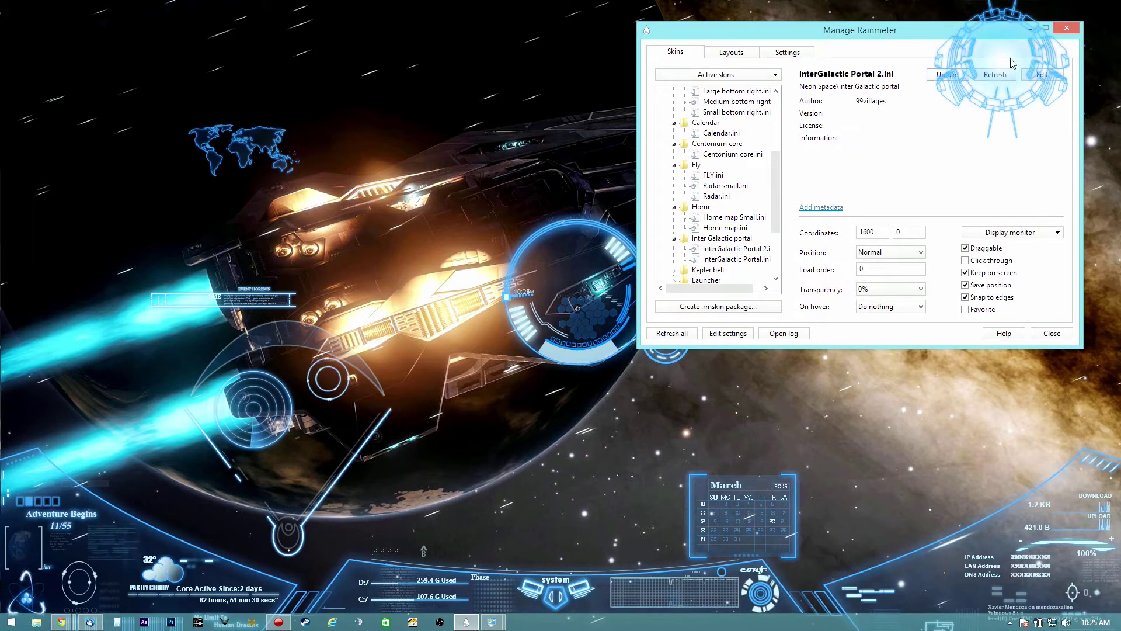
left_click_drag(986, 74, 394, 124)
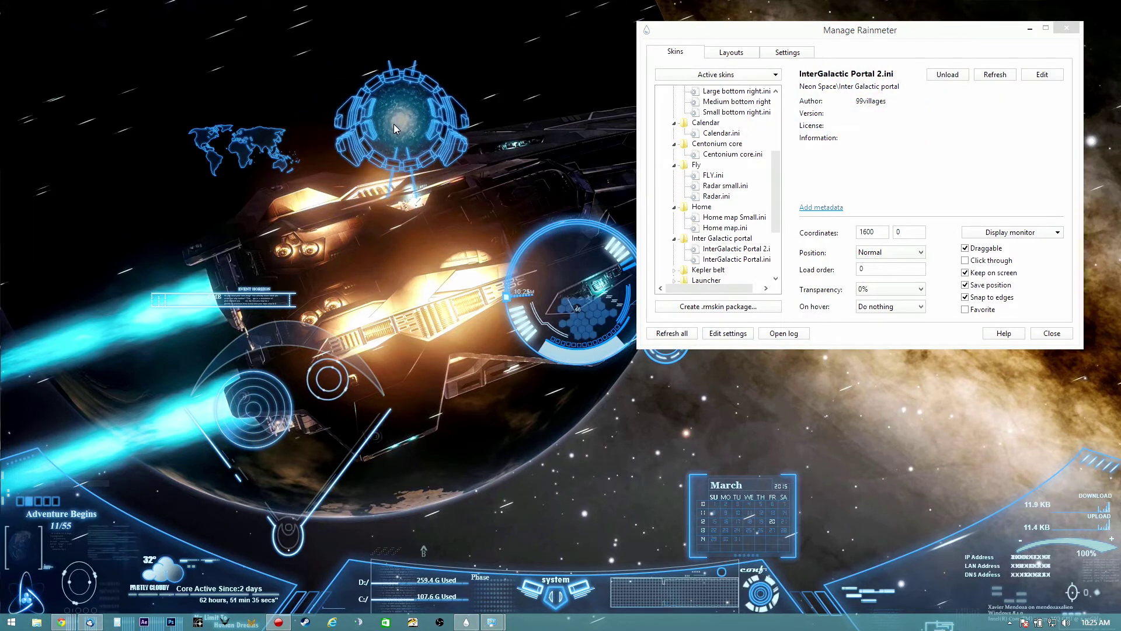
left_click_drag(777, 223, 779, 248)
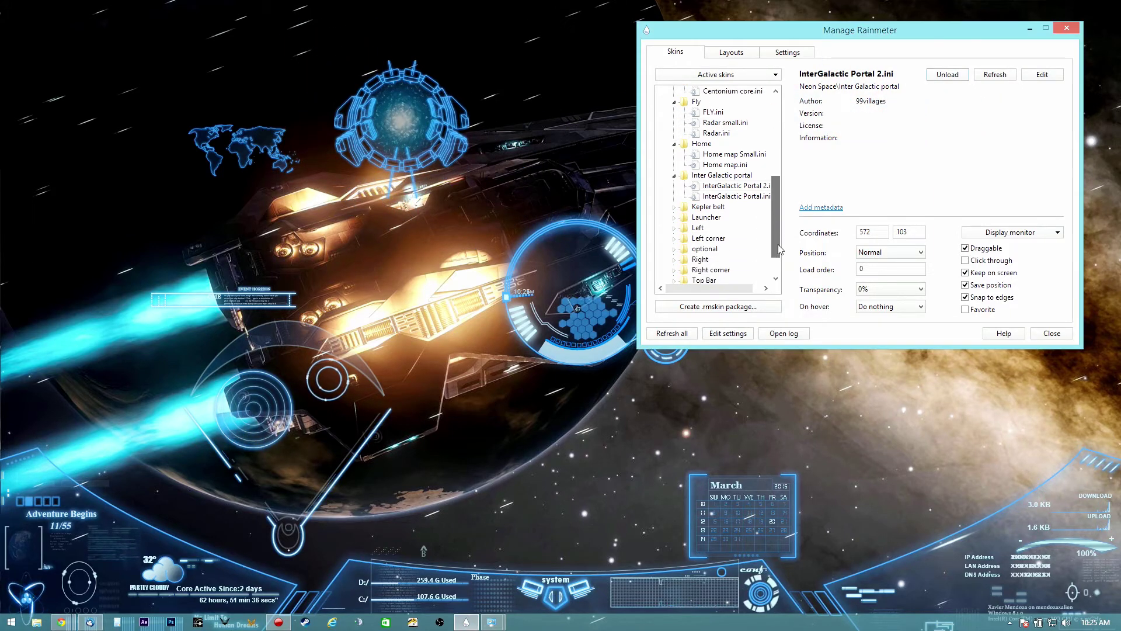
left_click(674, 207)
left_click(734, 217)
left_click(947, 75)
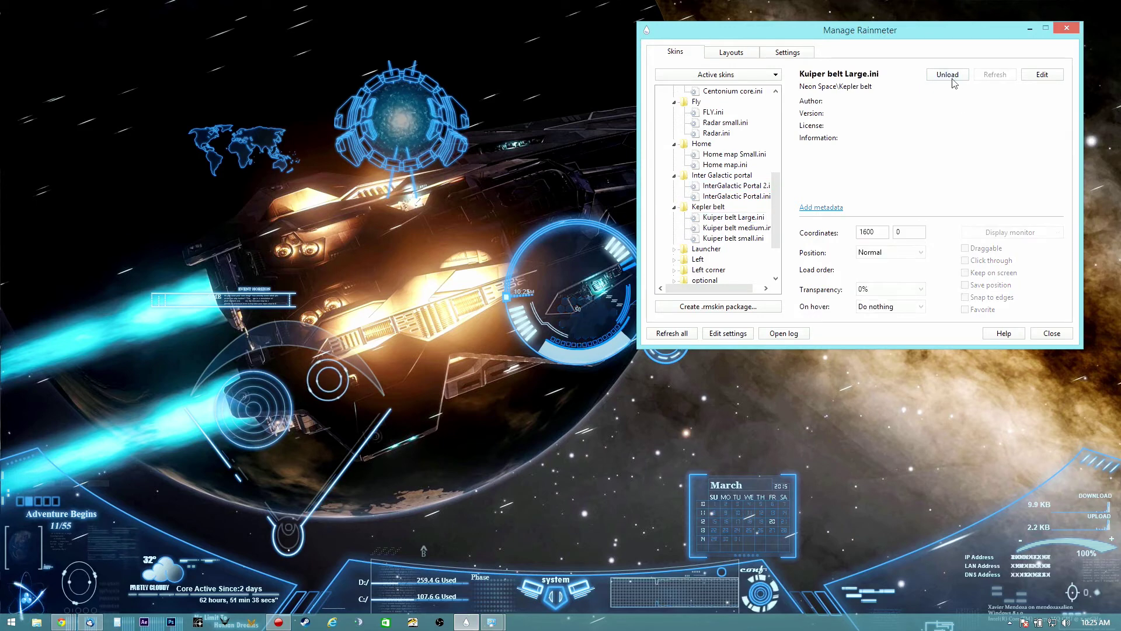
left_click_drag(991, 50, 529, 80)
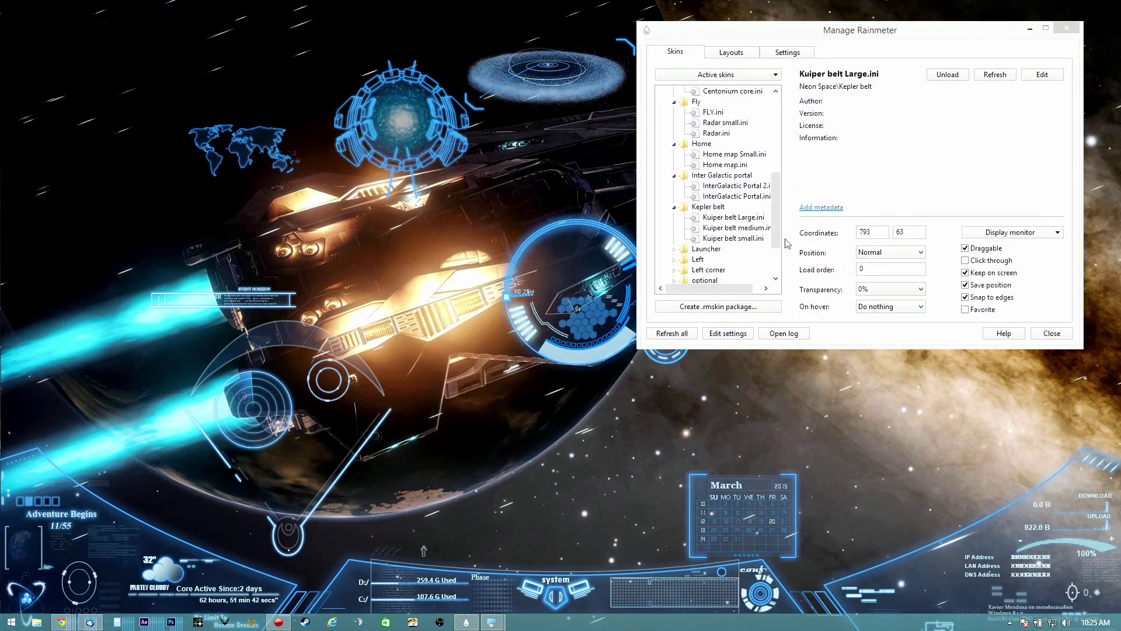
Load the Large Launchers, Large top left and Large left Bar skins.
scroll(676, 189, "down", 2)
left_click(675, 187)
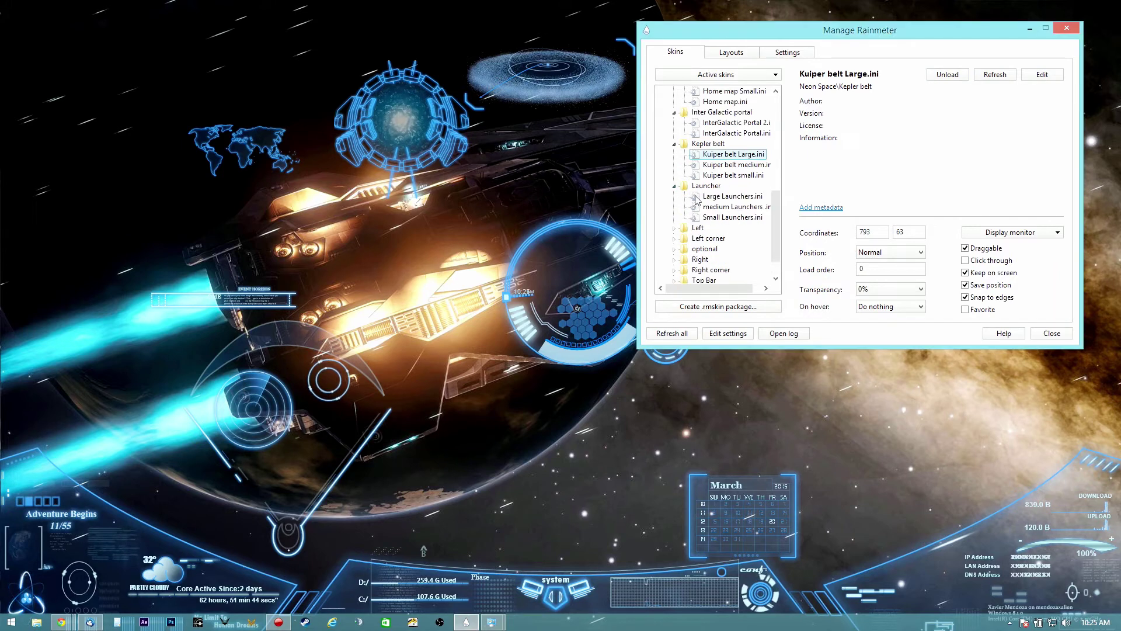
left_click(732, 196)
left_click(947, 74)
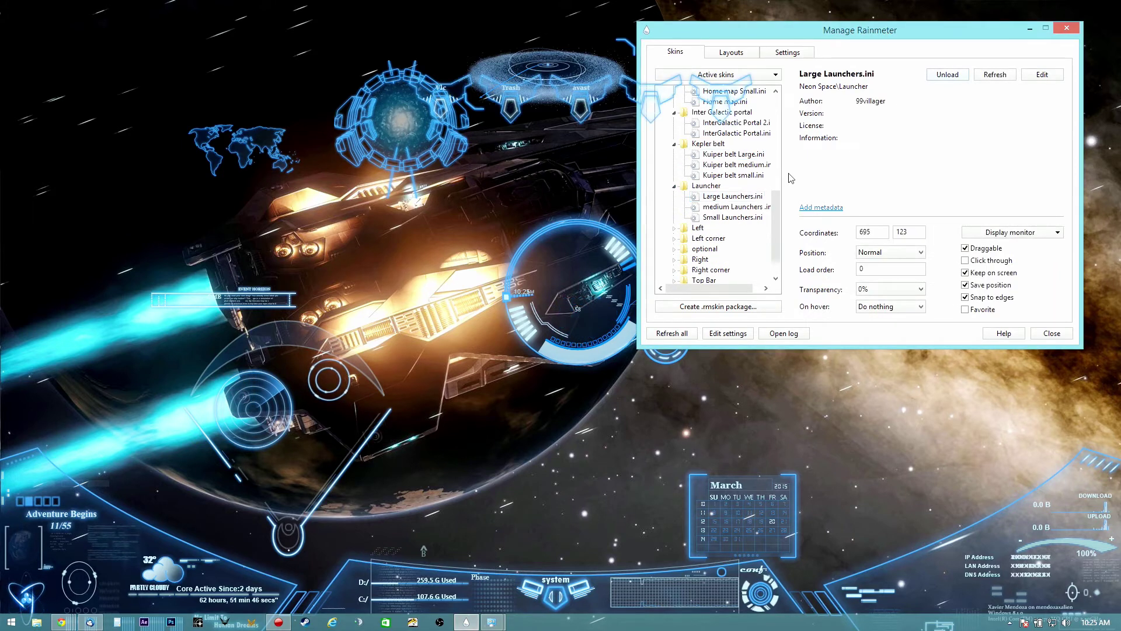
left_click(675, 228)
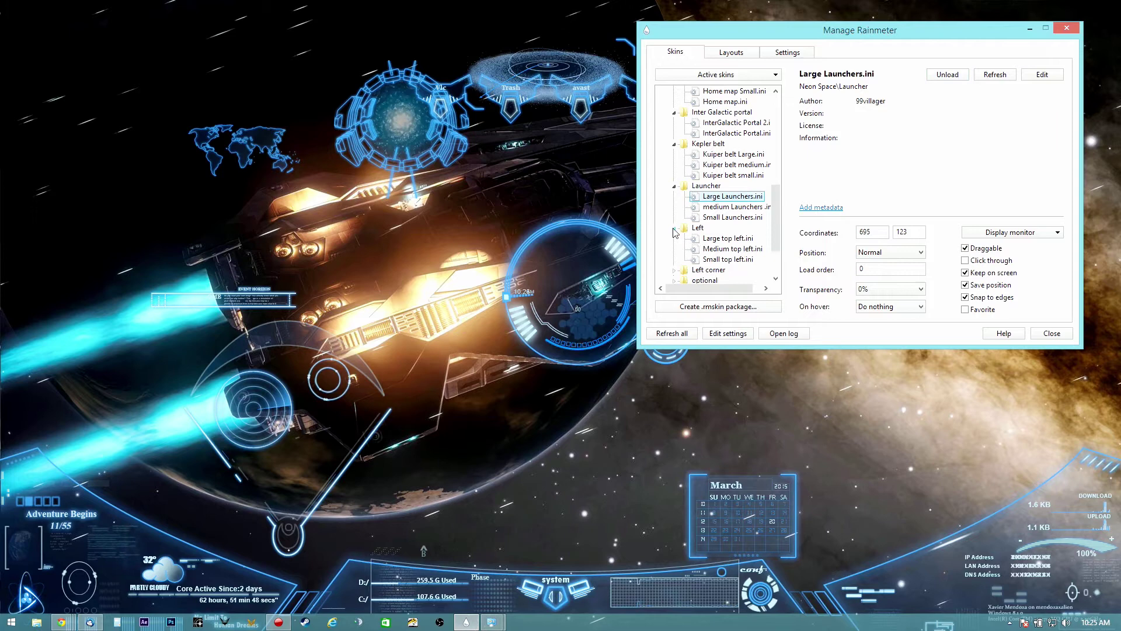
left_click(729, 239)
left_click(948, 74)
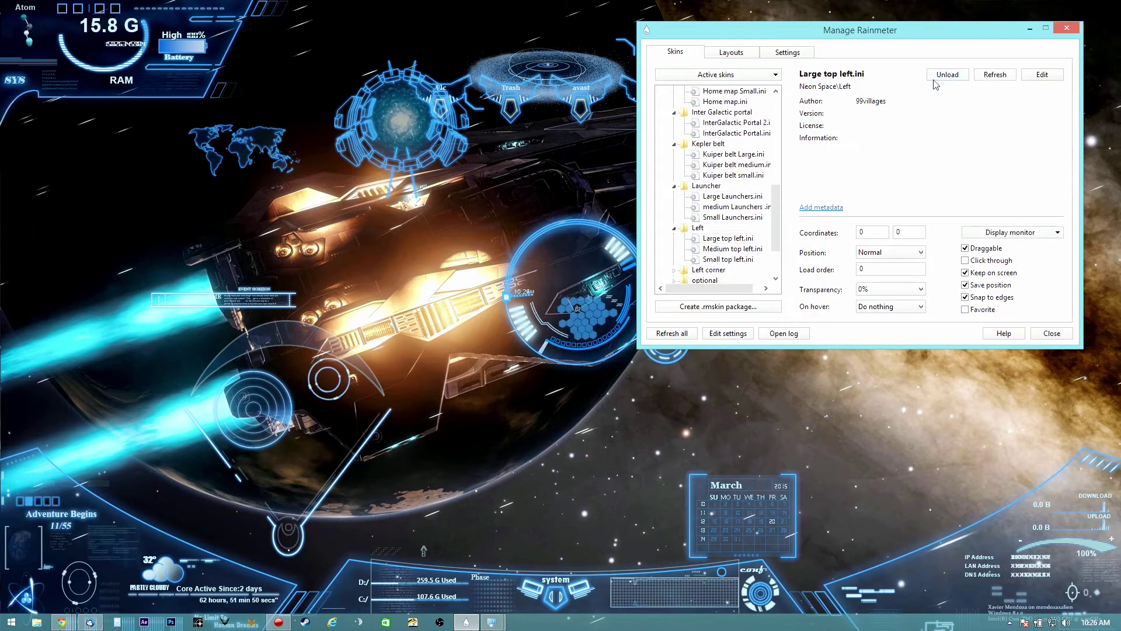
left_click(675, 270)
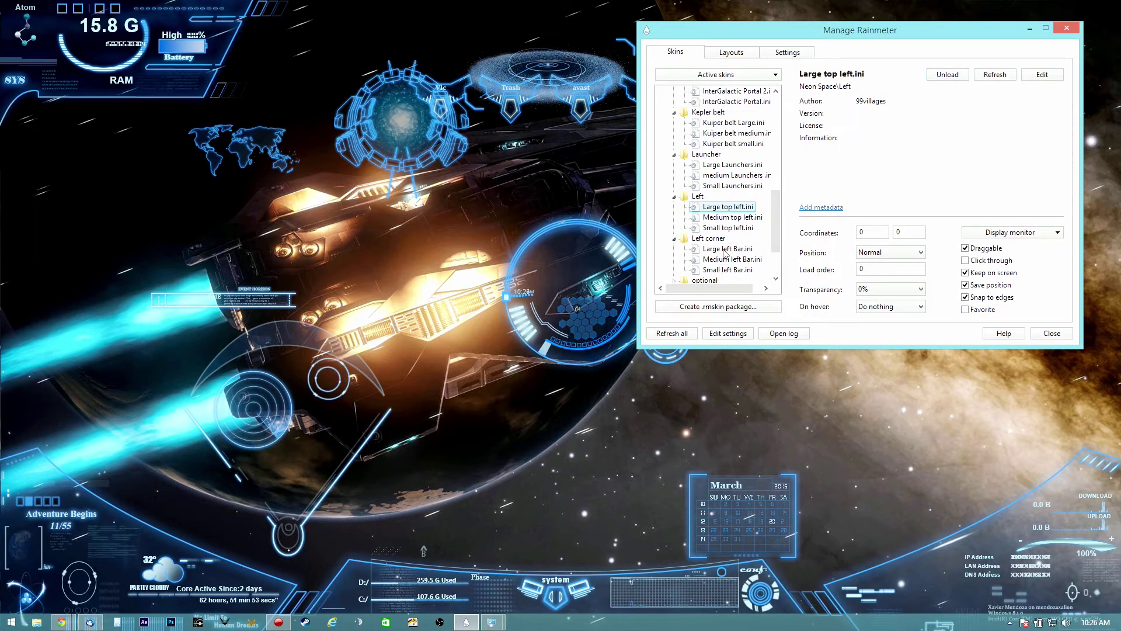
left_click(725, 249)
left_click(948, 74)
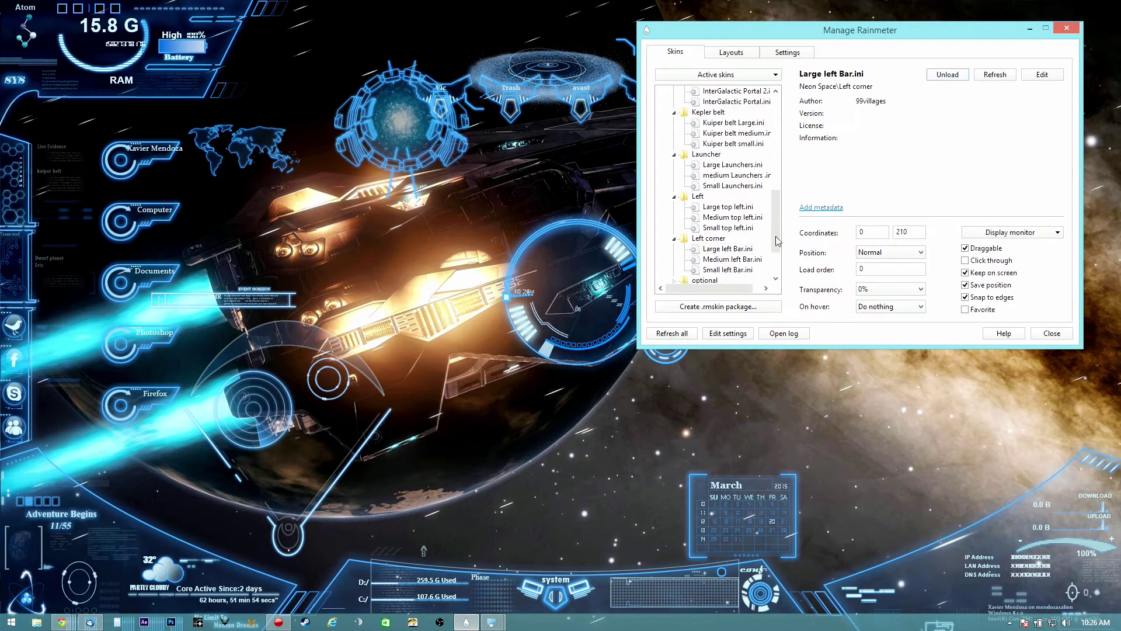
scroll(776, 234, "down", 2)
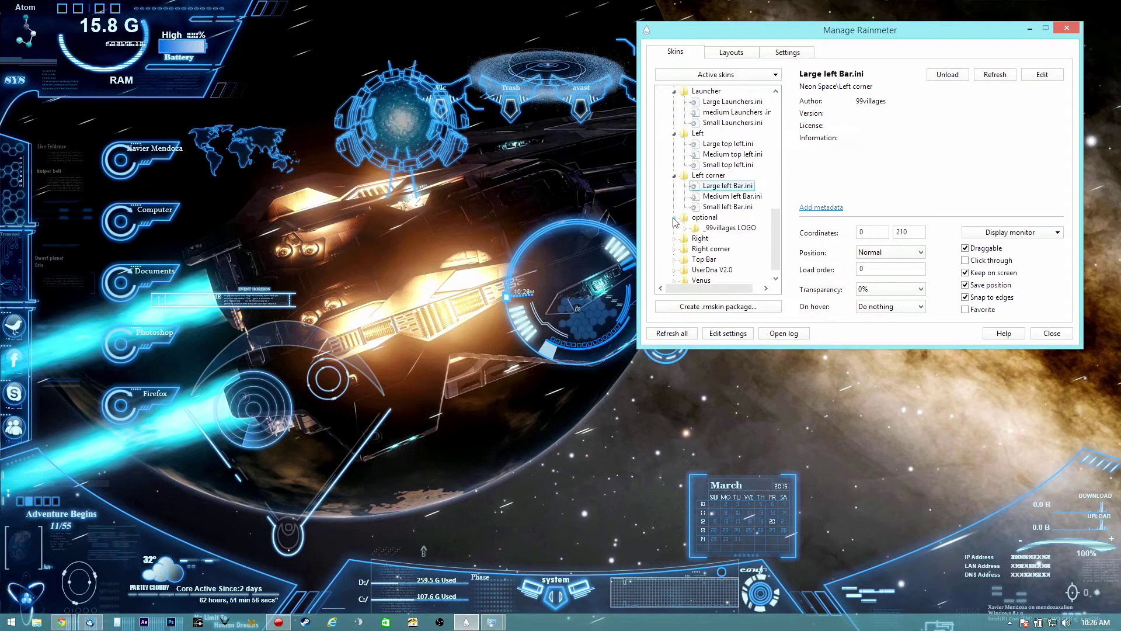
left_click(730, 229)
Load the Large top right and Large right corner skins.
left_click(675, 217)
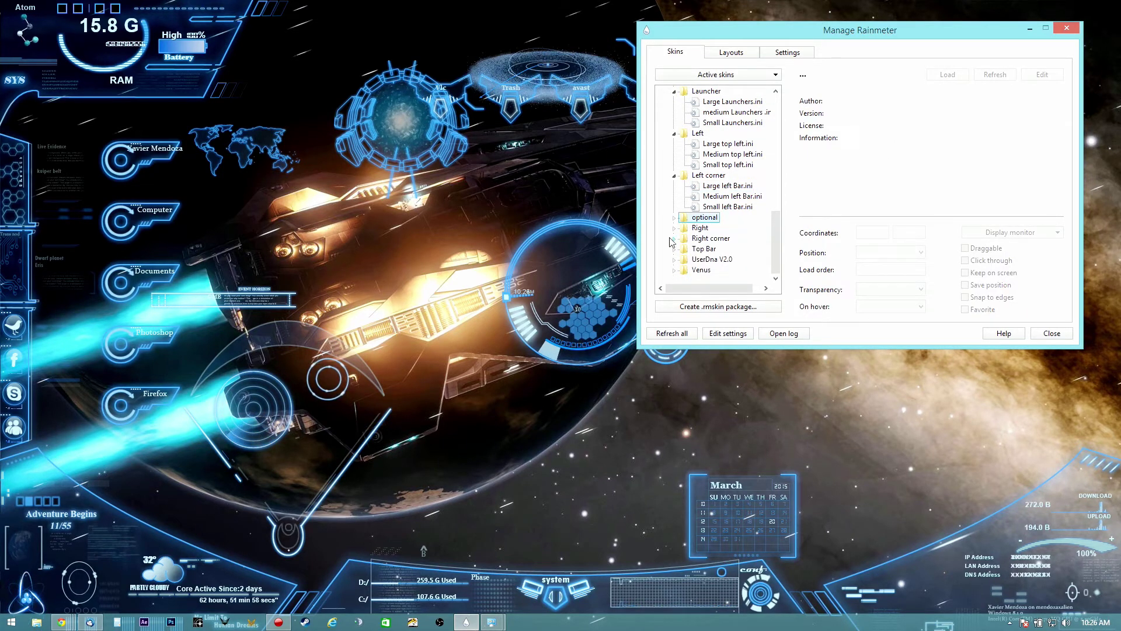
left_click(675, 229)
left_click(722, 242)
left_click(948, 76)
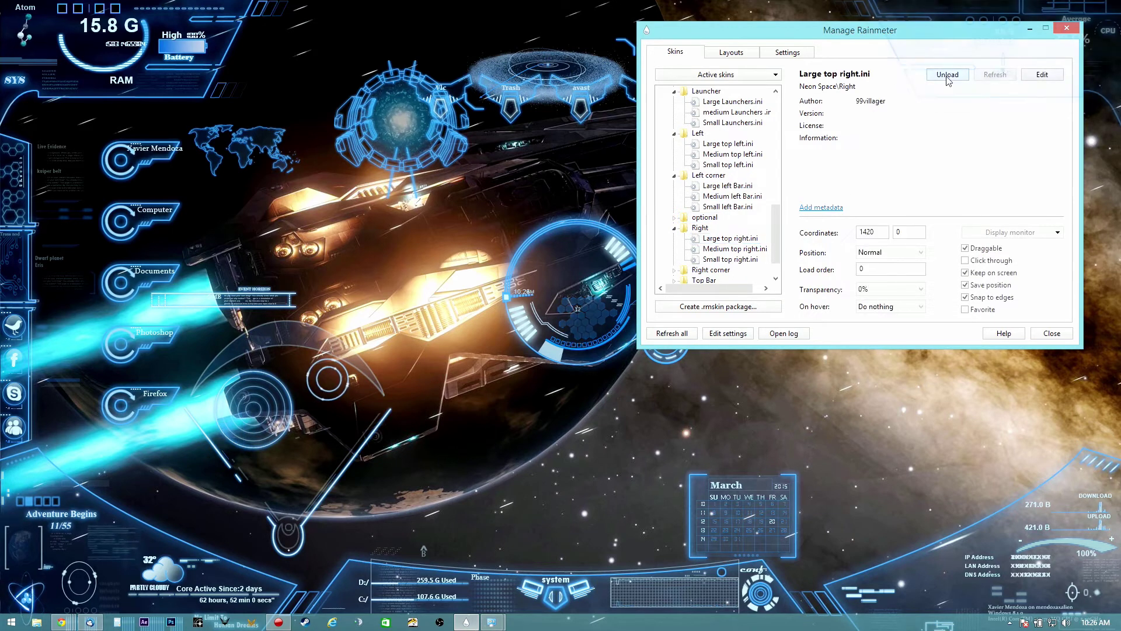
left_click(675, 269)
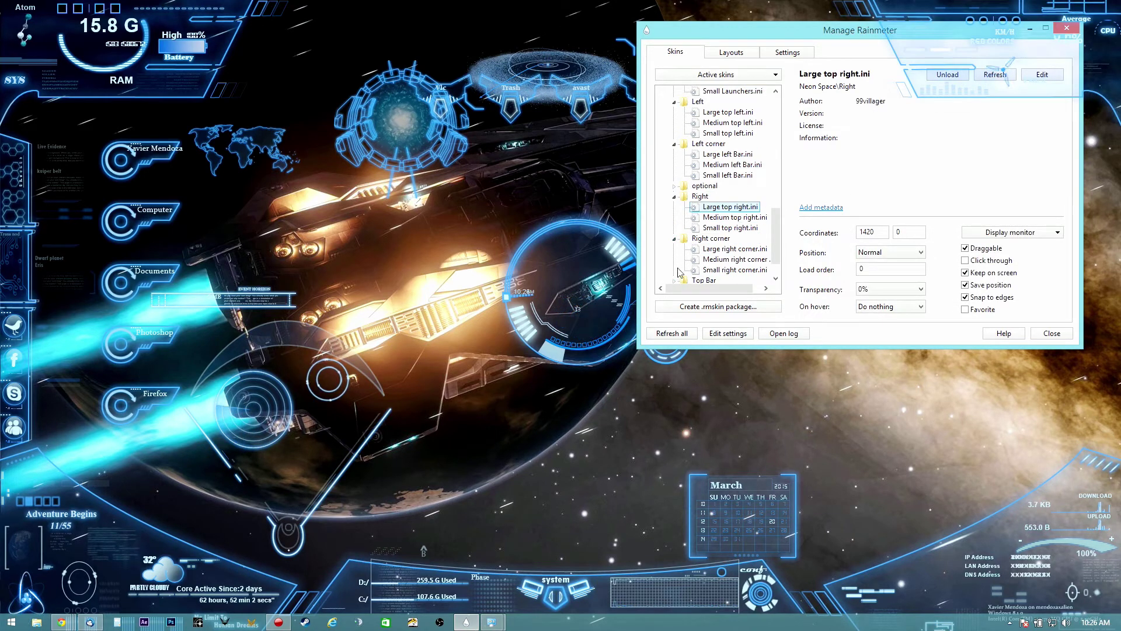
left_click(733, 249)
left_click(948, 74)
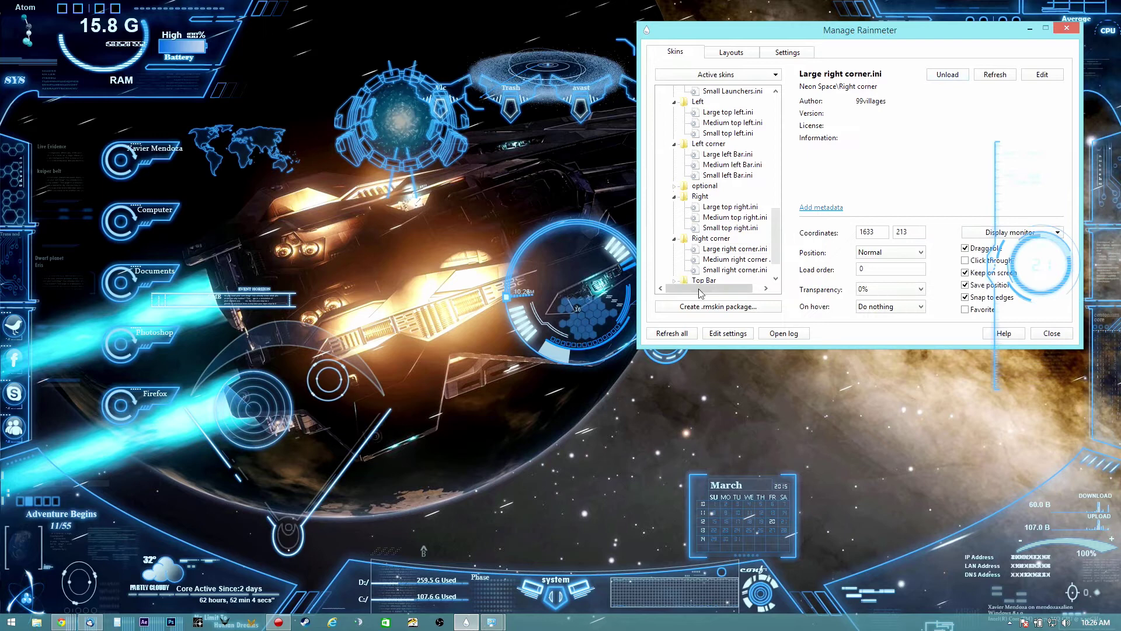
Load the Top bar large skin from the Top Bar folder.
left_click(776, 278)
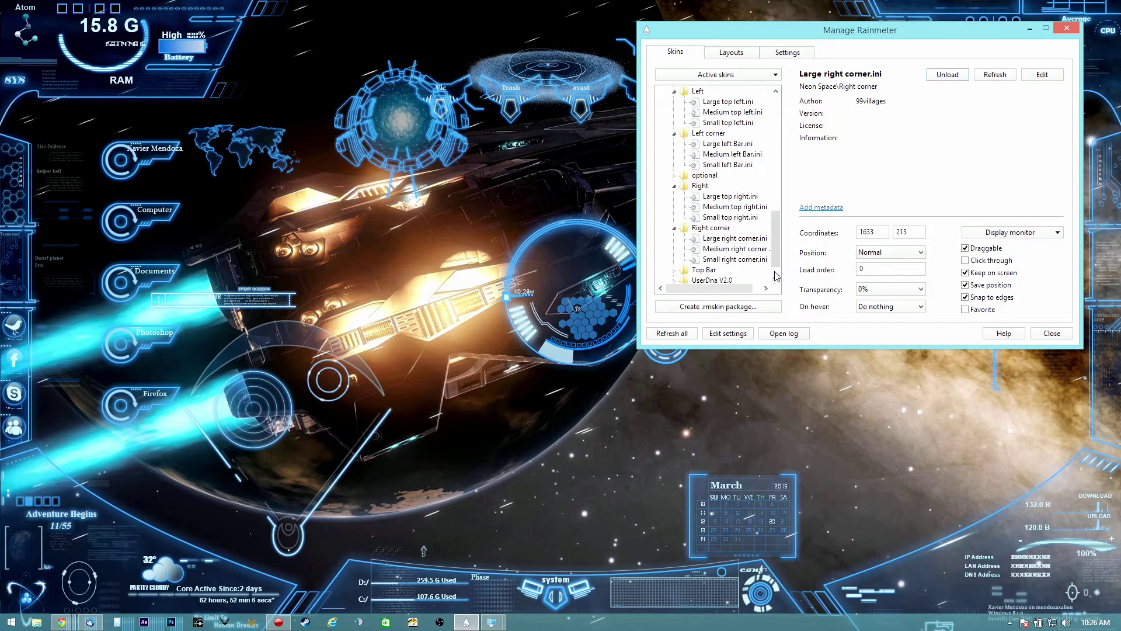
left_click(775, 278)
left_click(675, 260)
left_click(728, 249)
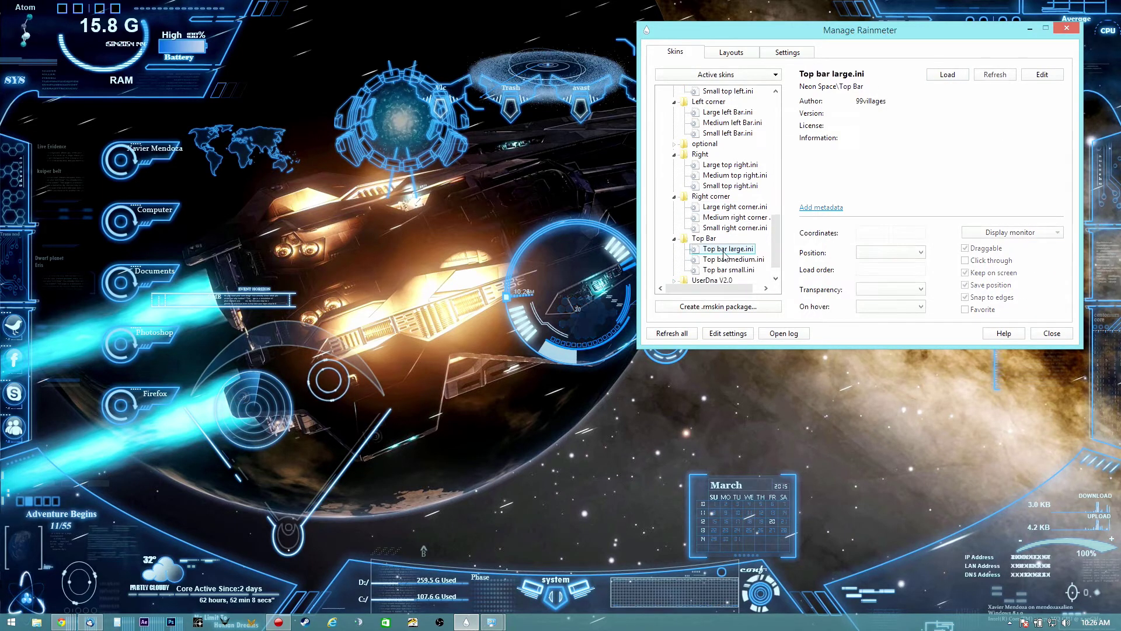
left_click(948, 74)
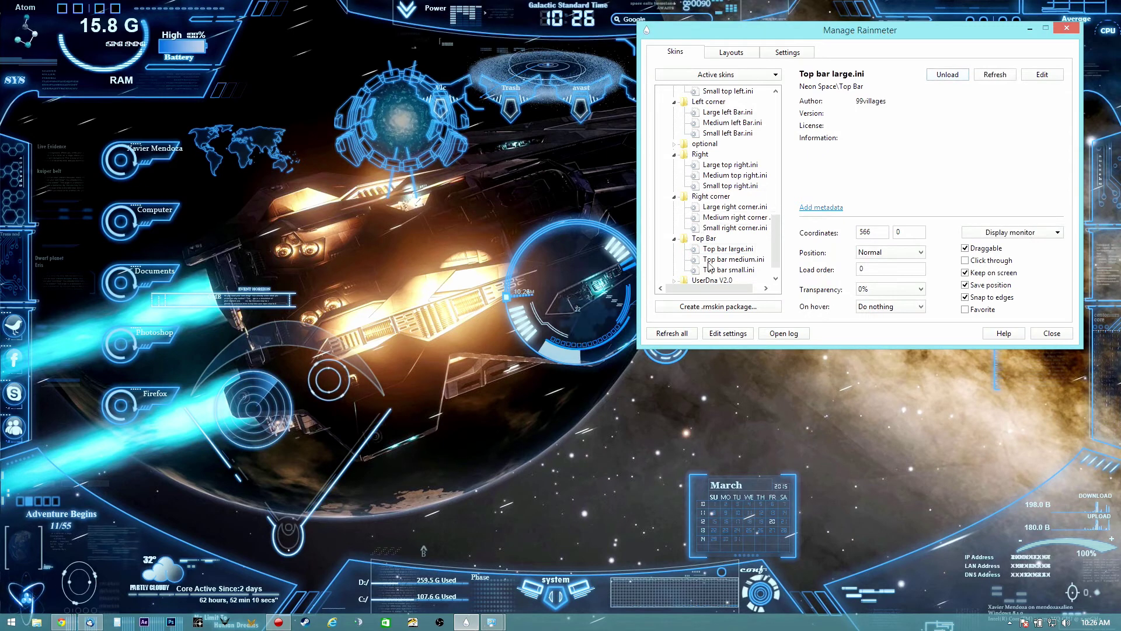
left_click(776, 278)
left_click(776, 278)
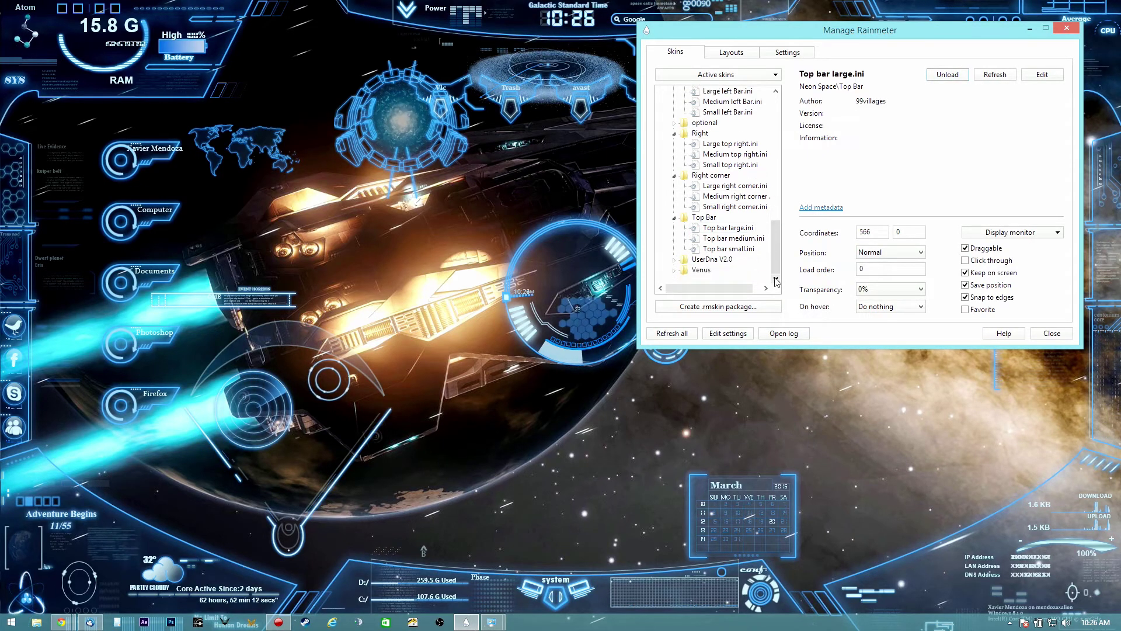
Load the Dna no info small and Large Venus Hologram skins.
left_click(675, 259)
left_click(731, 239)
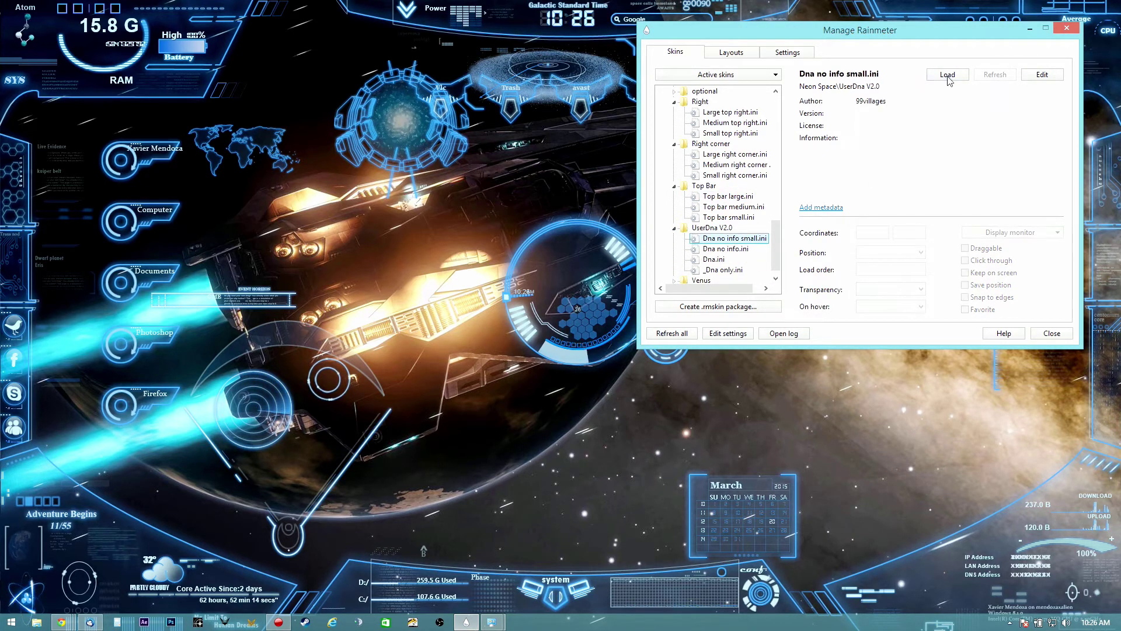
double_click(731, 239)
left_click(776, 279)
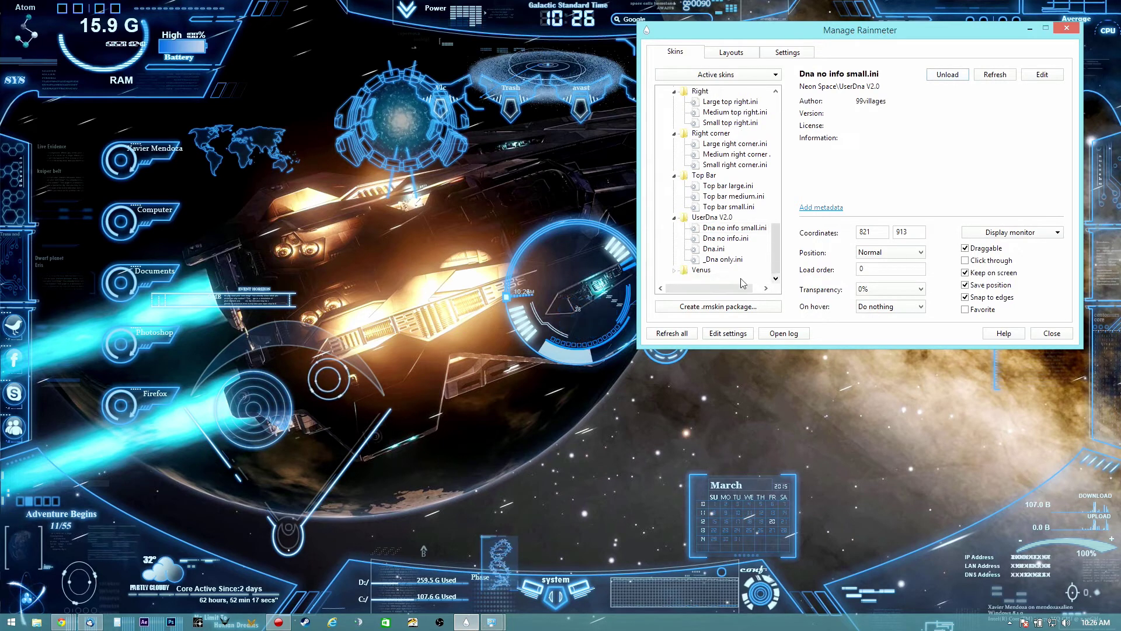
left_click(675, 272)
left_click(736, 249)
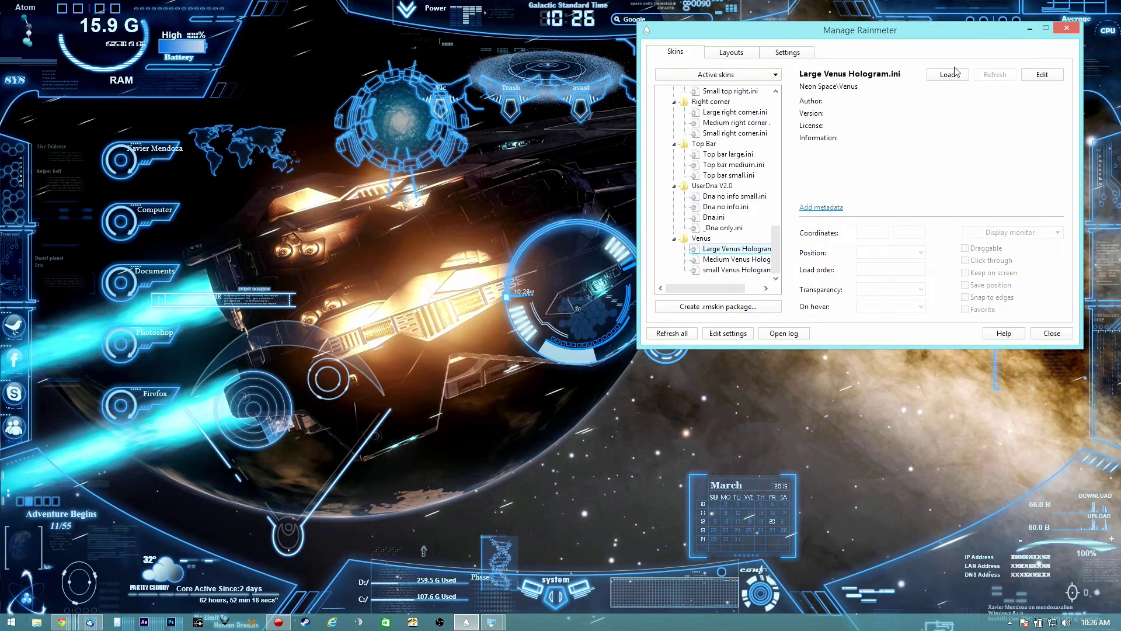
left_click(955, 73)
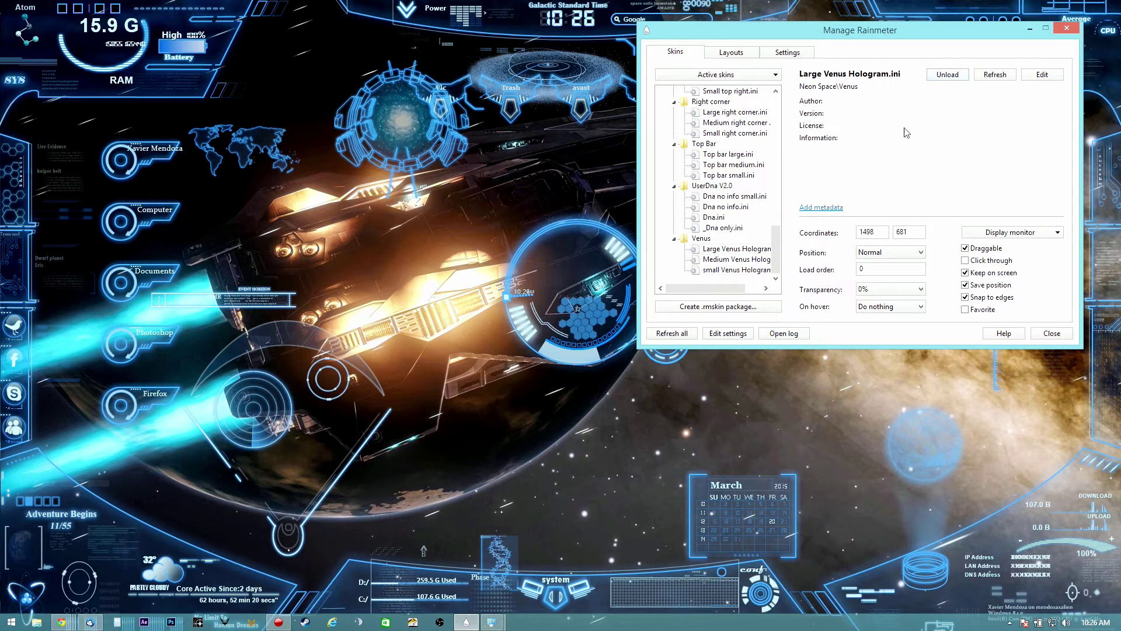
Move the portal right and the hologram disc above the calendar, and nudge the sphere, map and radar widgets.
left_click_drag(887, 28, 1120, 76)
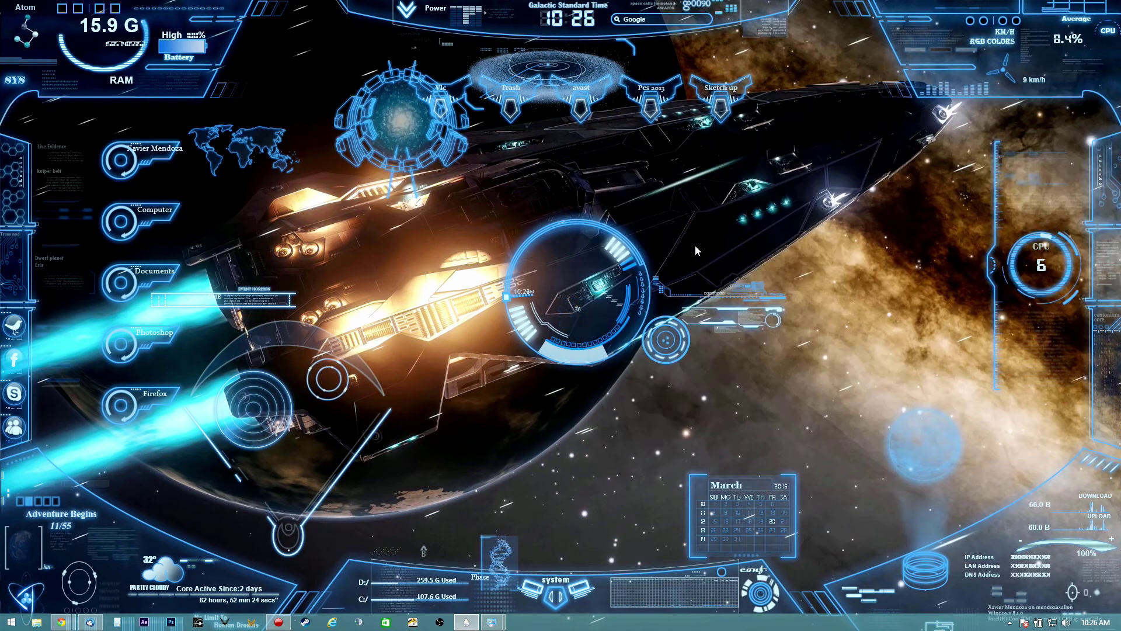
left_click_drag(373, 120, 851, 179)
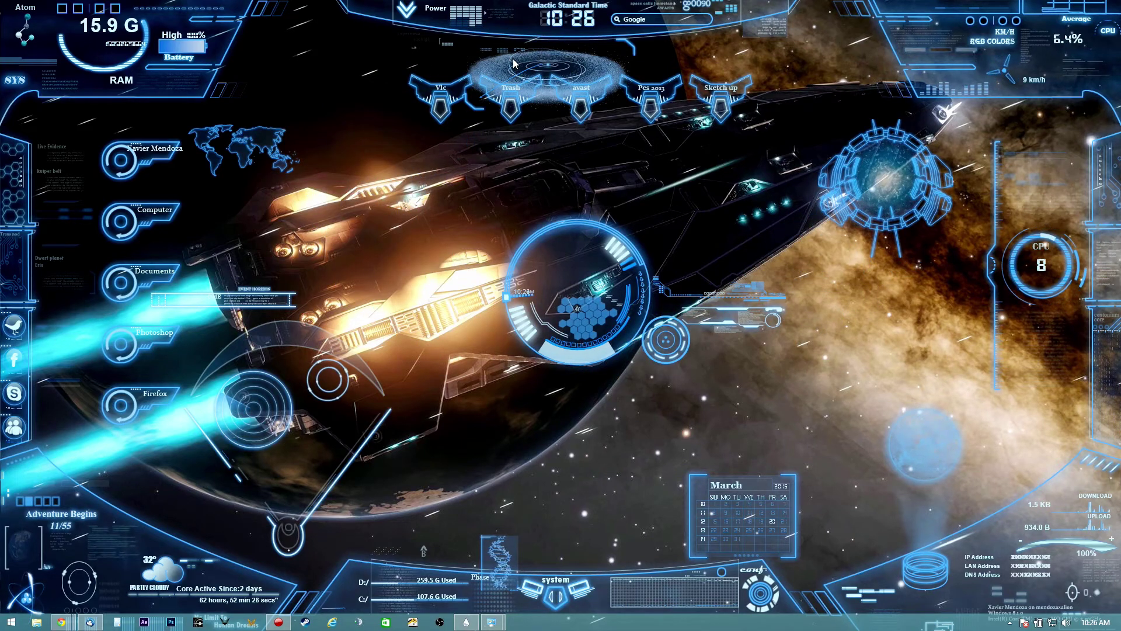
left_click_drag(514, 63, 558, 499)
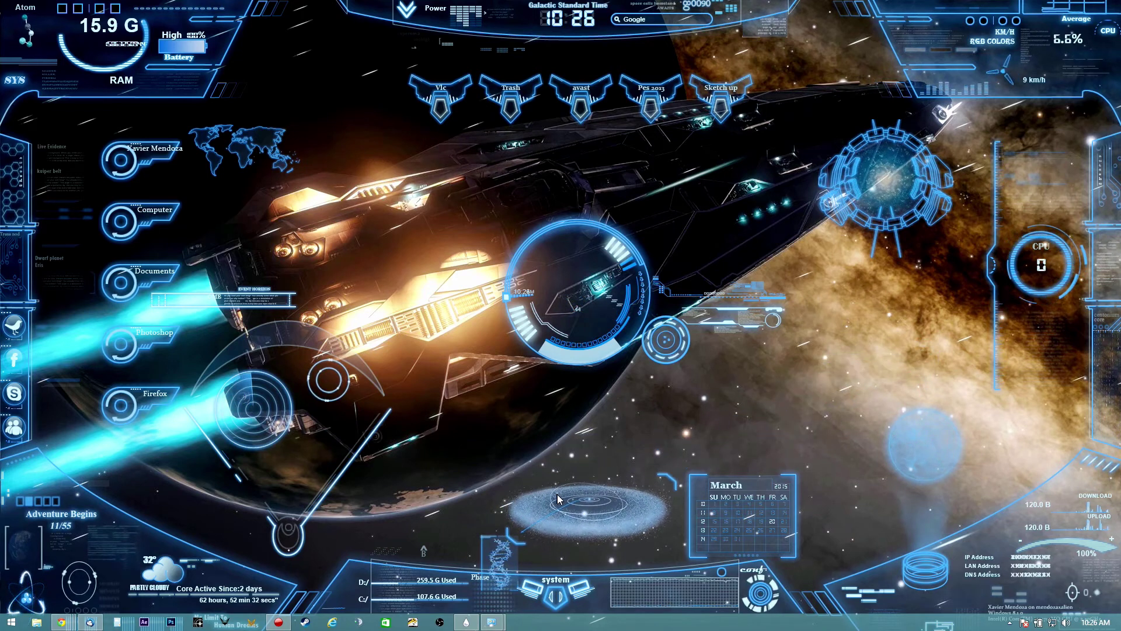
left_click_drag(932, 570, 937, 573)
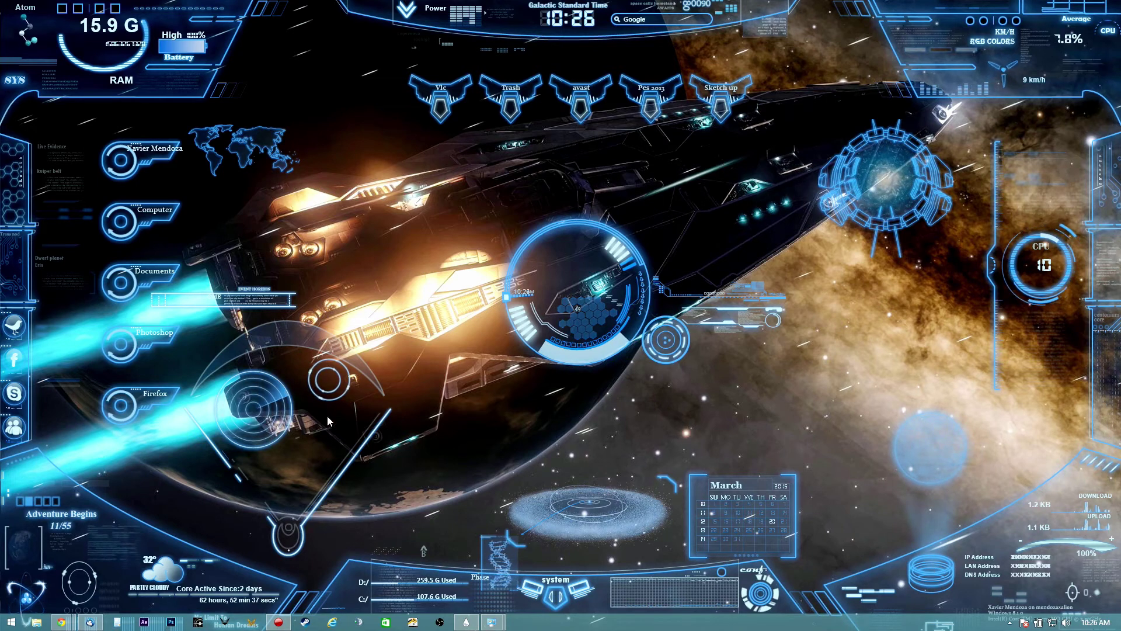
left_click_drag(241, 144, 266, 129)
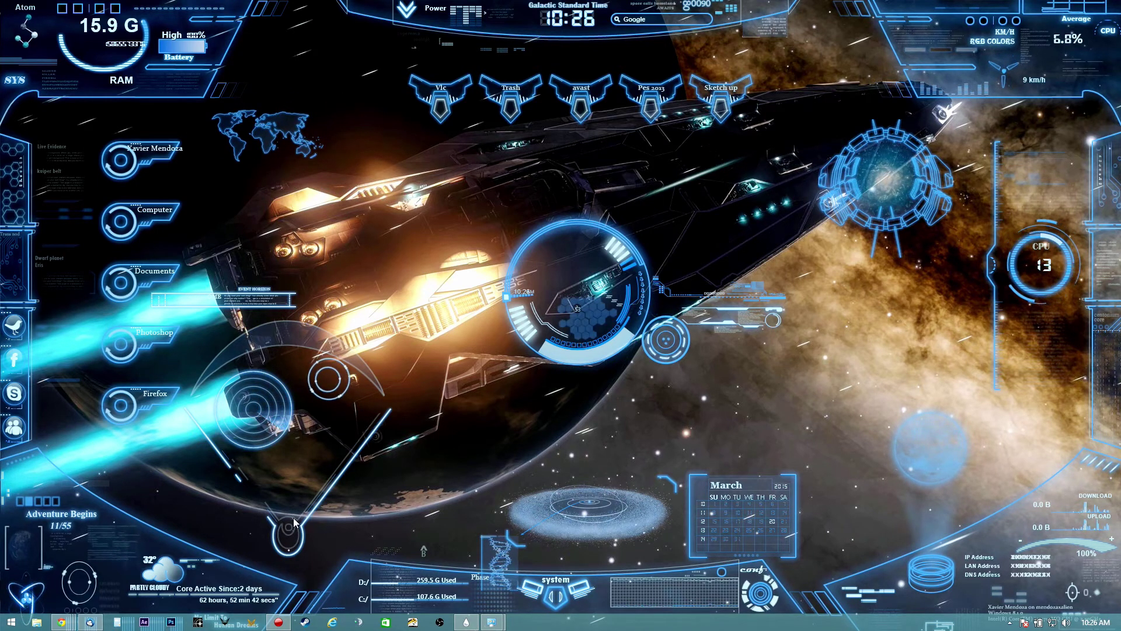
left_click_drag(294, 520, 321, 537)
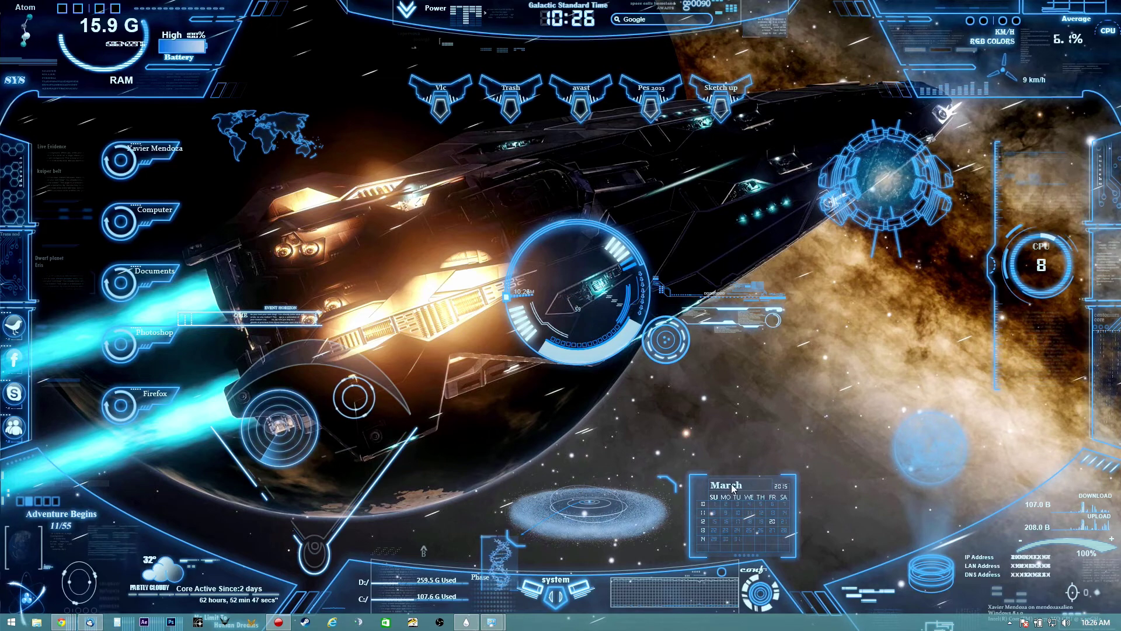
Enable Auto-hide the taskbar in the taskbar properties and confirm.
right_click(697, 626)
left_click(730, 615)
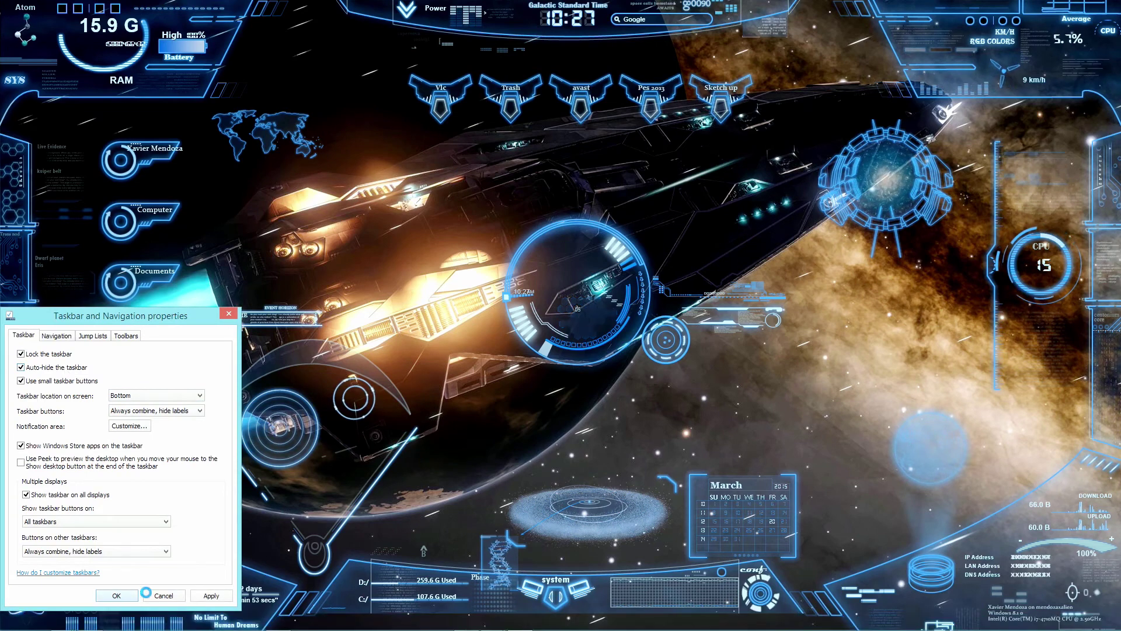
left_click(116, 595)
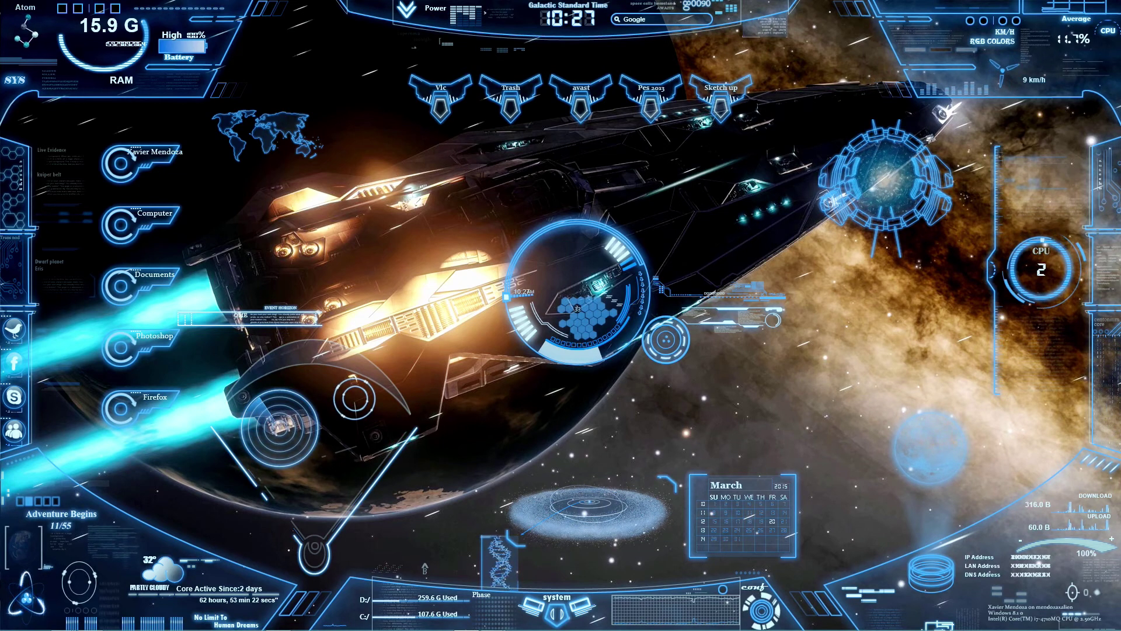
Open This PC and close it again to reveal the finished Neon Space desktop.
key("super+e")
key("alt+F4")
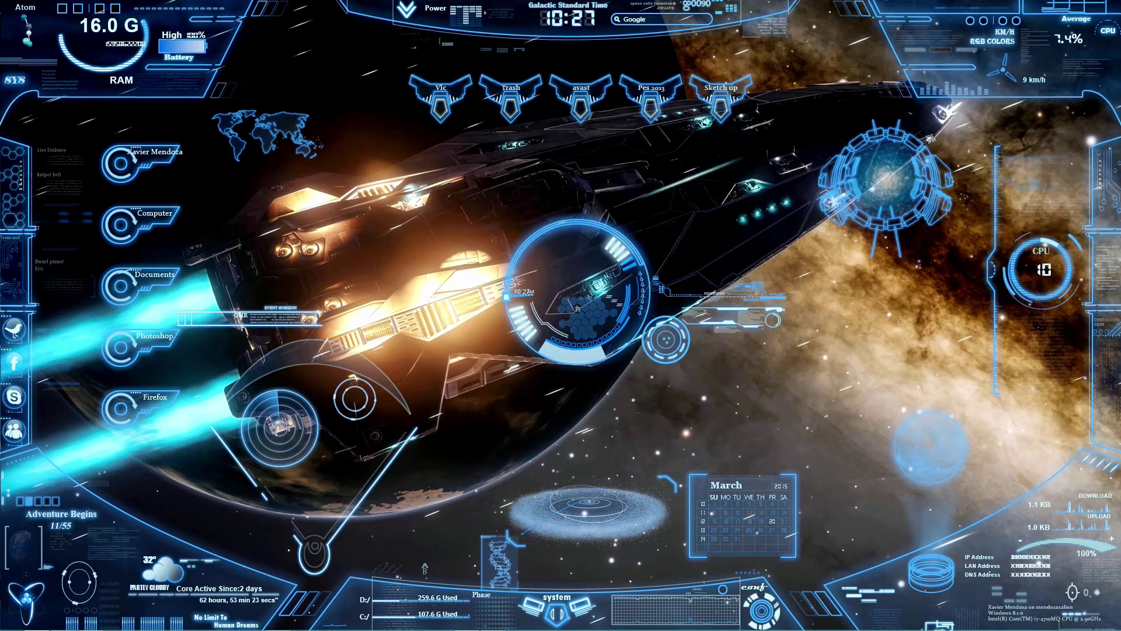